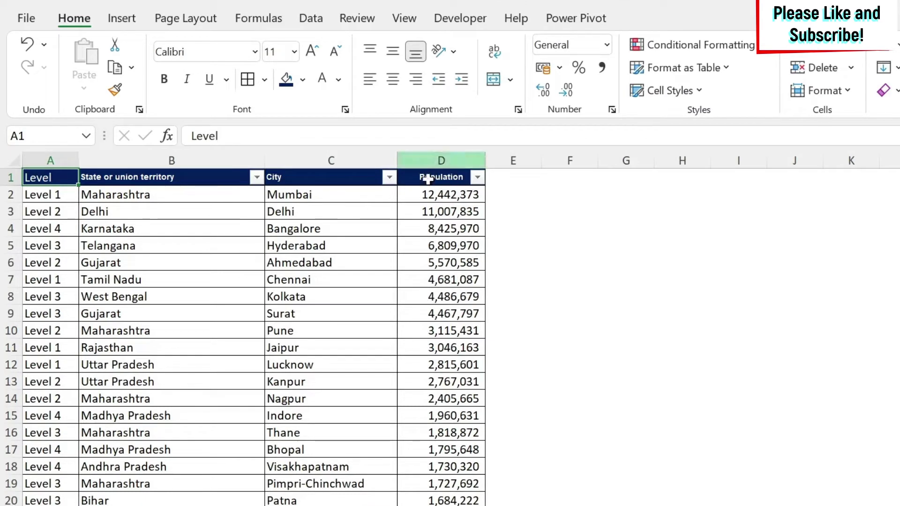
Sort the city rows by Population ascending, putting Vasco Da Gama (100,000) first
click(451, 244)
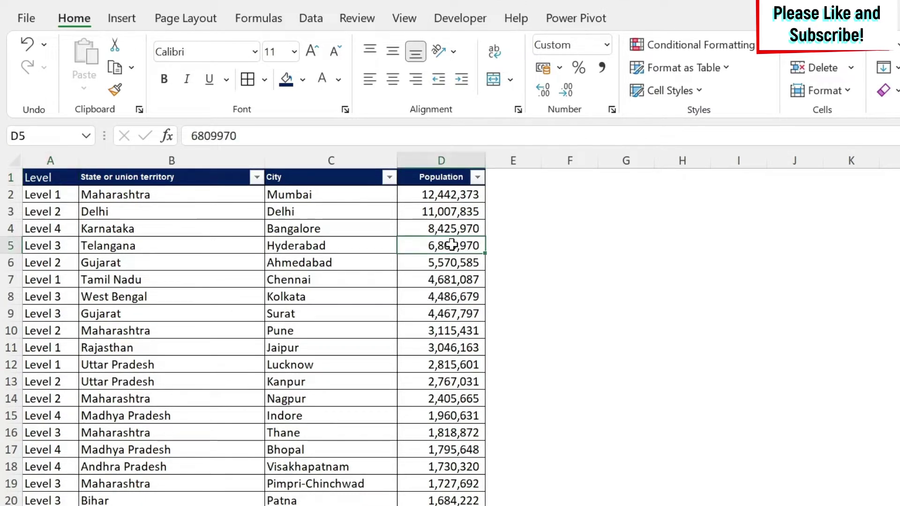
right_click(448, 242)
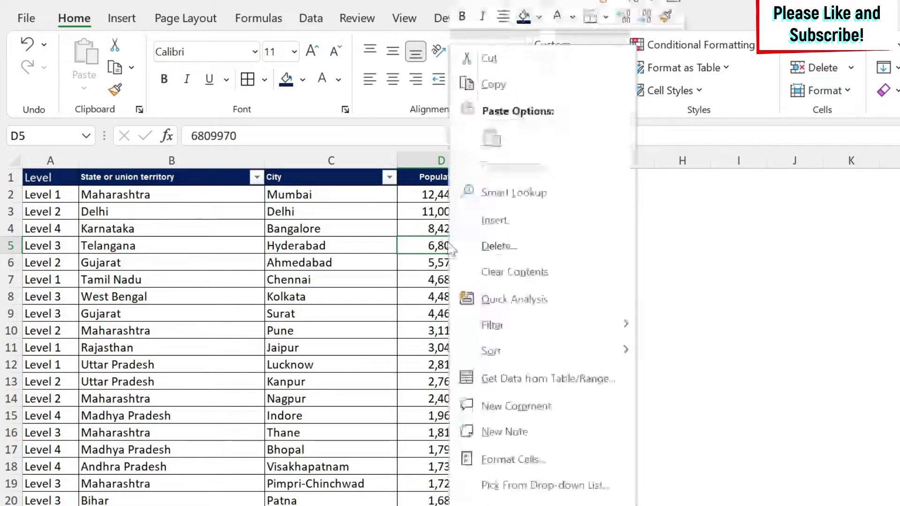
mouse_move(539, 339)
mouse_move(541, 357)
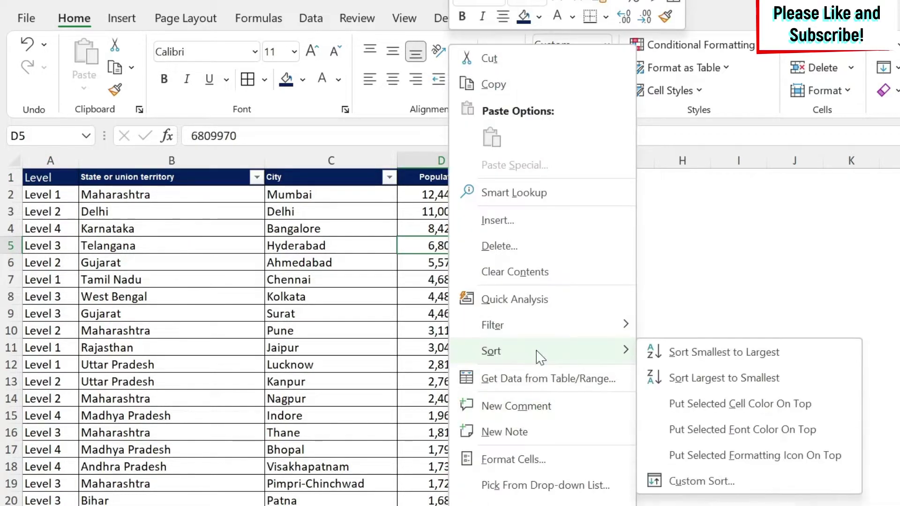
click(708, 357)
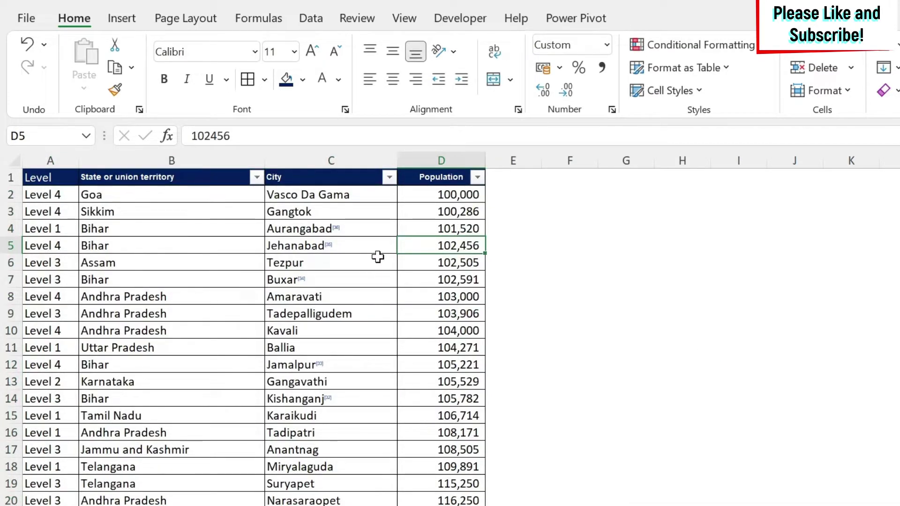
Select the whole table with Ctrl+A, check it, then clear the selection
click(449, 193)
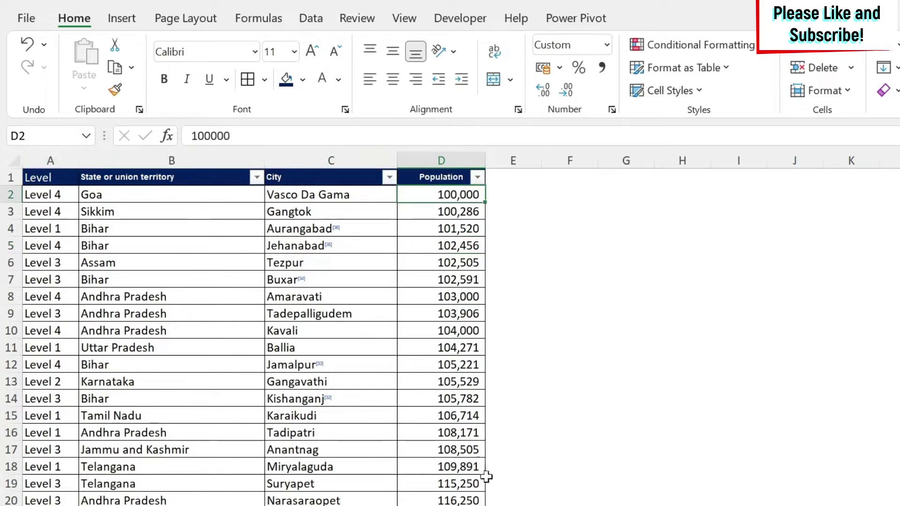
click(254, 230)
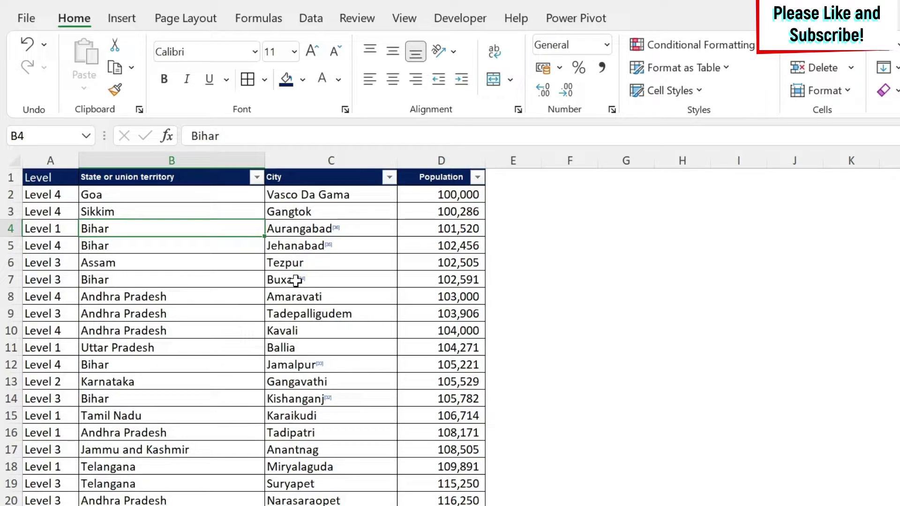
key(ctrl+a)
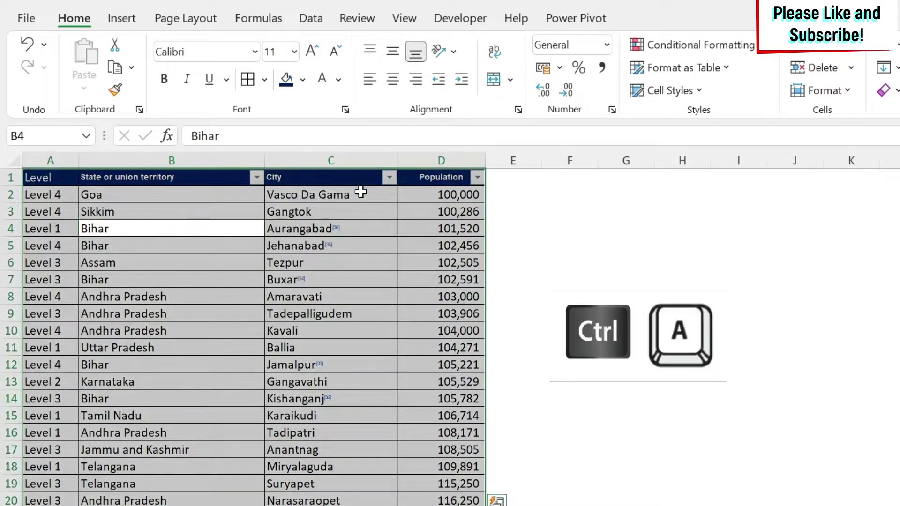
scroll(360, 192, down, 8)
scroll(361, 192, up, 8)
click(422, 245)
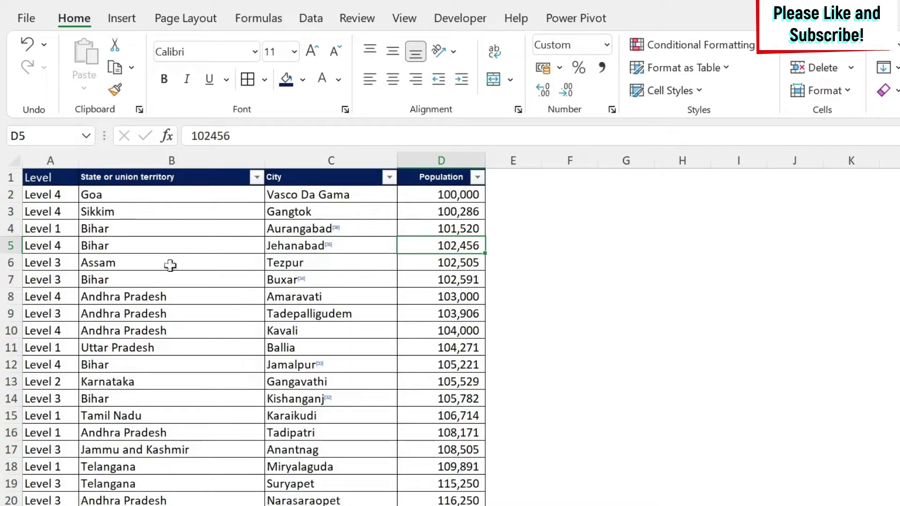
Sort A to Z by State, starting with Andaman and Nicobar Islands UT, then select the header row
click(138, 196)
right_click(138, 195)
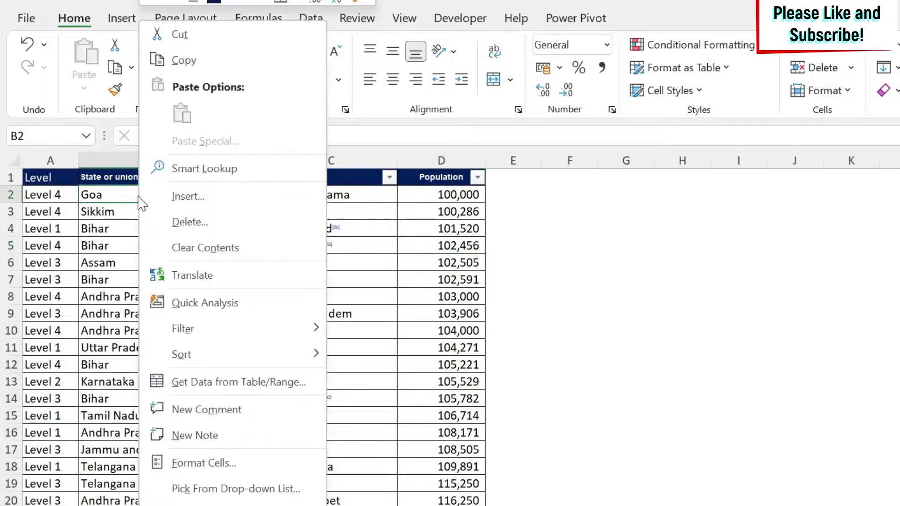
mouse_move(242, 354)
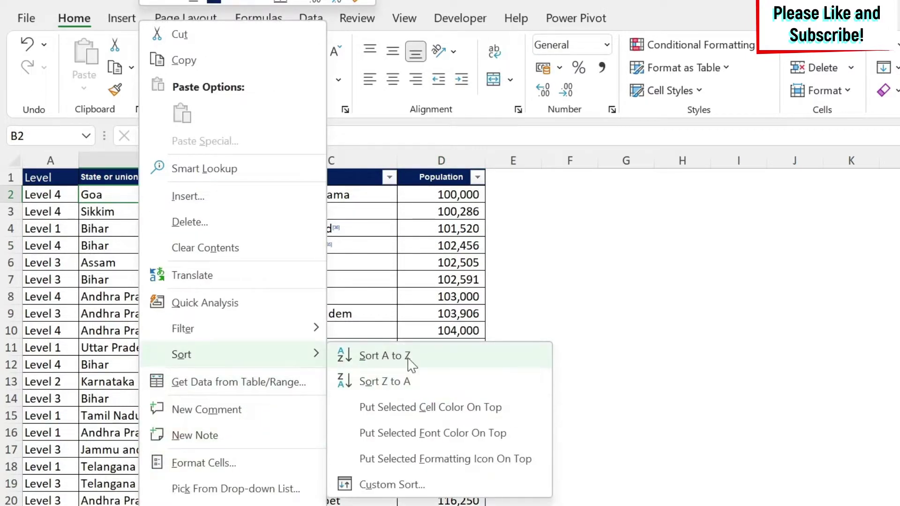
click(421, 358)
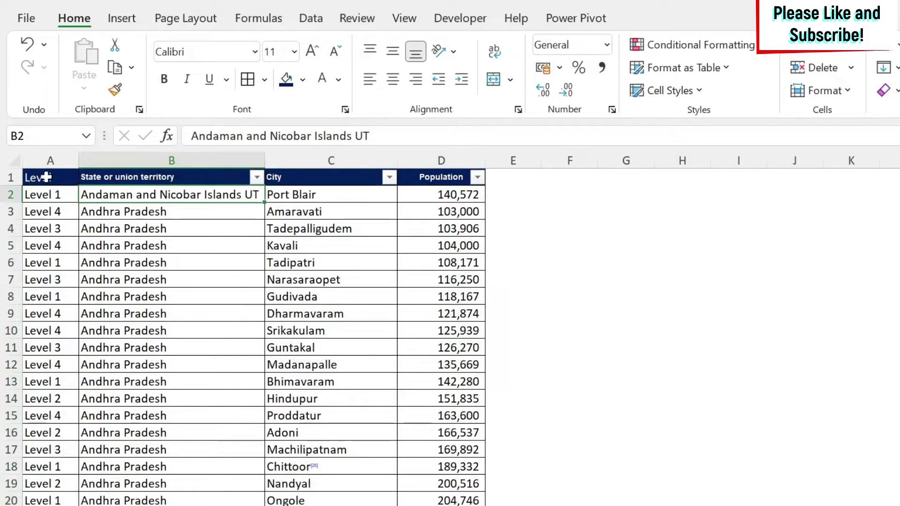
drag(47, 177, 439, 171)
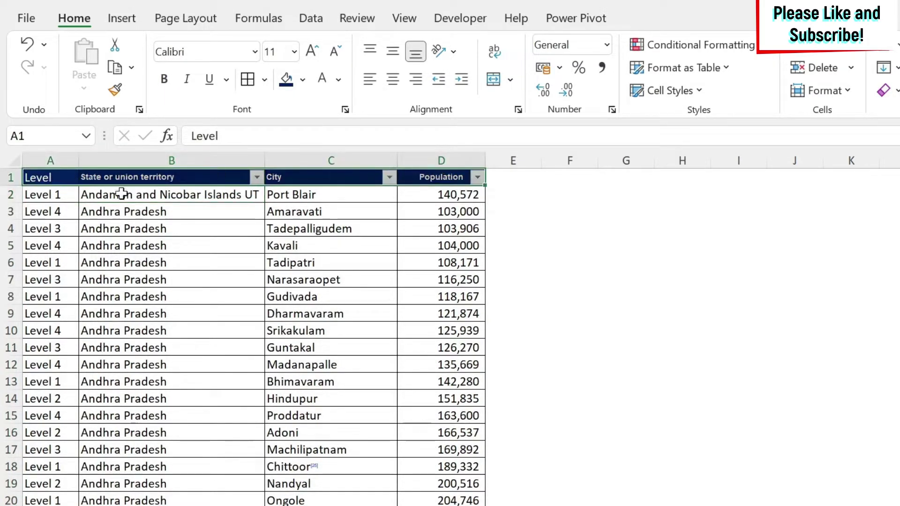
click(532, 246)
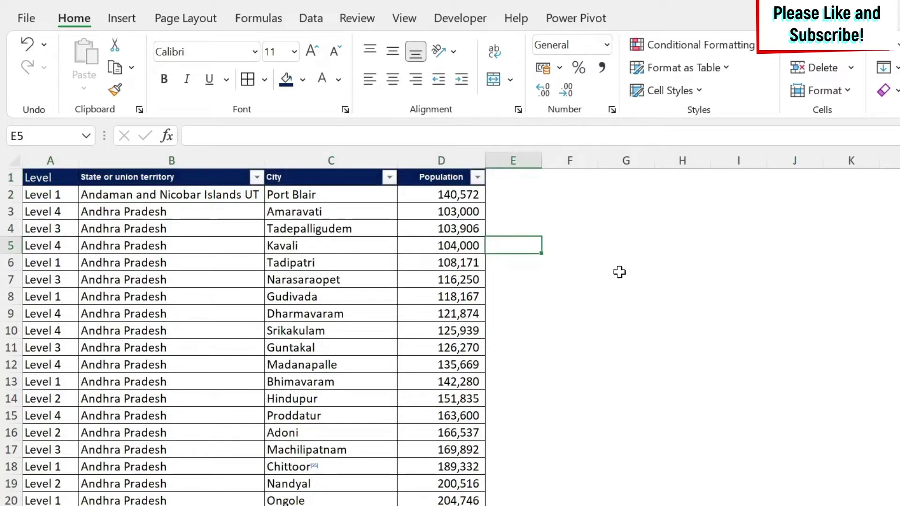
Mark three Andhra Pradesh rows, including Tadipatri and Srikakulam, with r in column E
text(r)
key(Return)
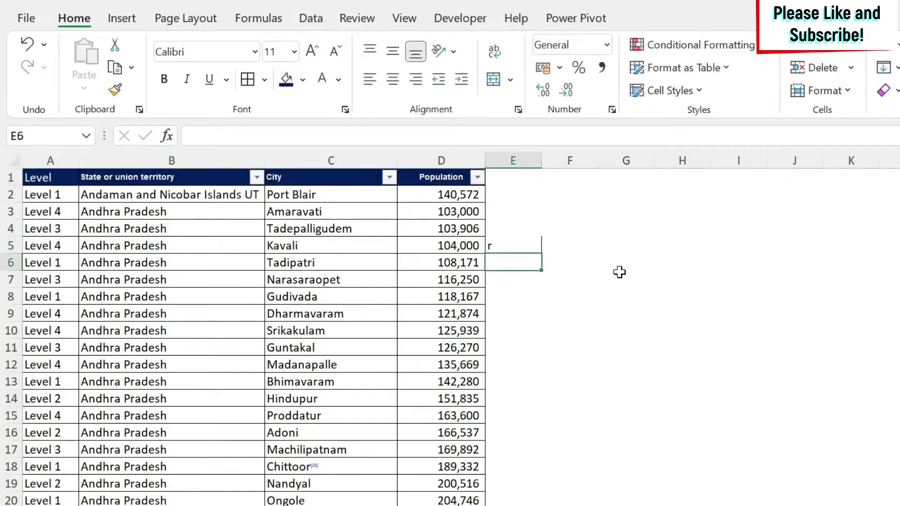
text(r)
key(Return)
key(Down)
key(Down)
key(Down)
text(r)
key(Return)
click(511, 265)
Select the whole table and sort it by Population, largest to smallest
click(335, 284)
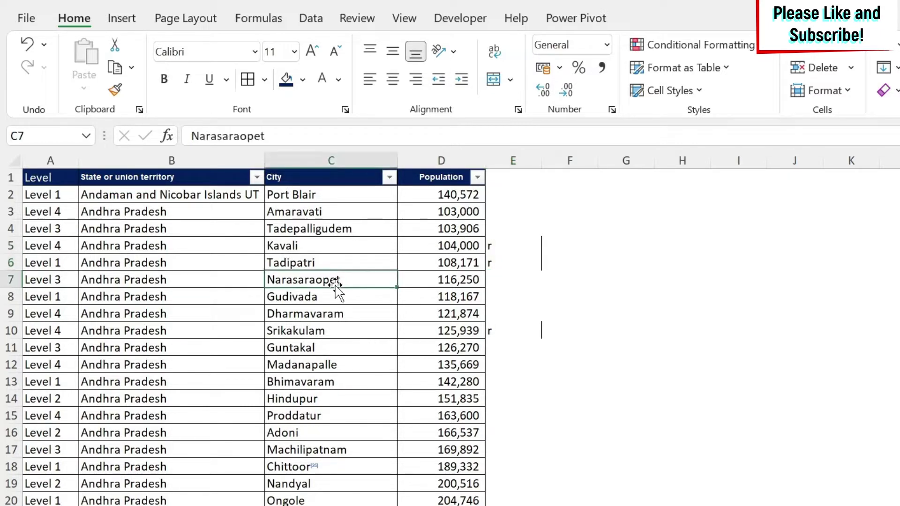
key(ctrl+a)
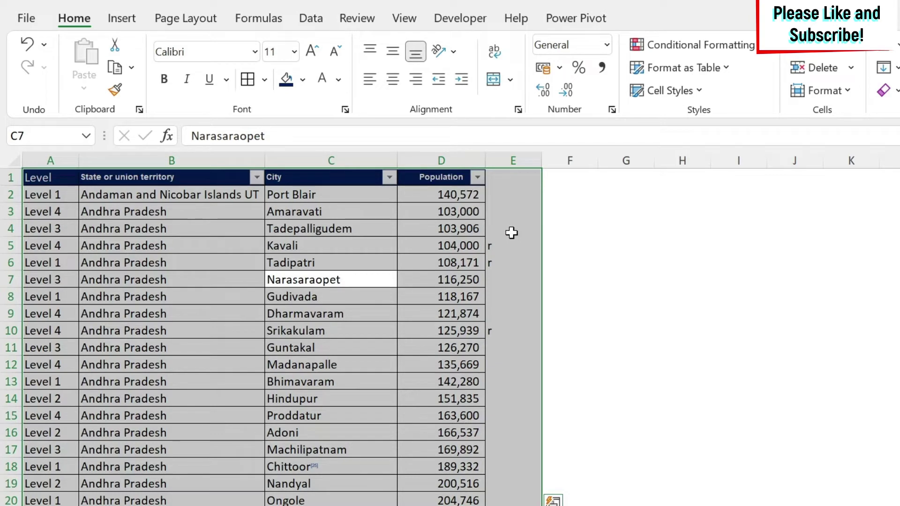
click(454, 228)
right_click(453, 228)
mouse_move(566, 359)
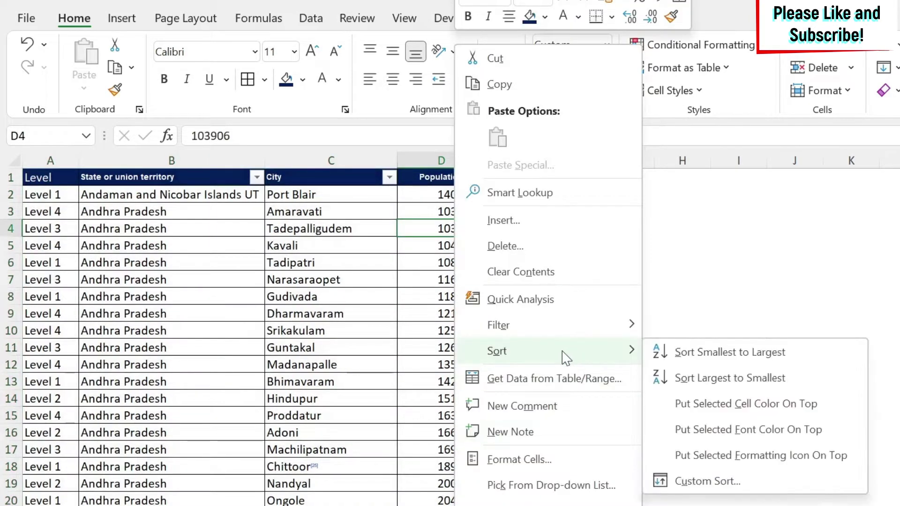
click(748, 378)
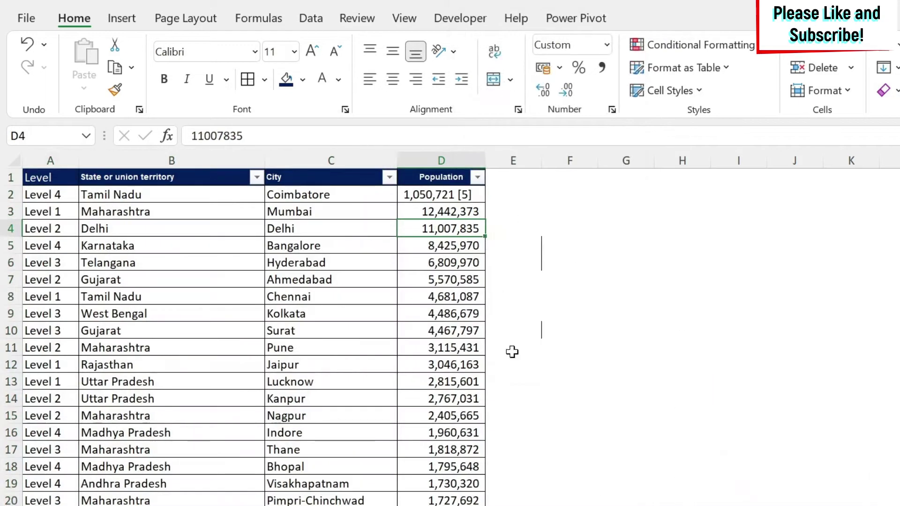
Scroll down to check the marked rows, then return to the top and select the header row
scroll(506, 304, down, 12)
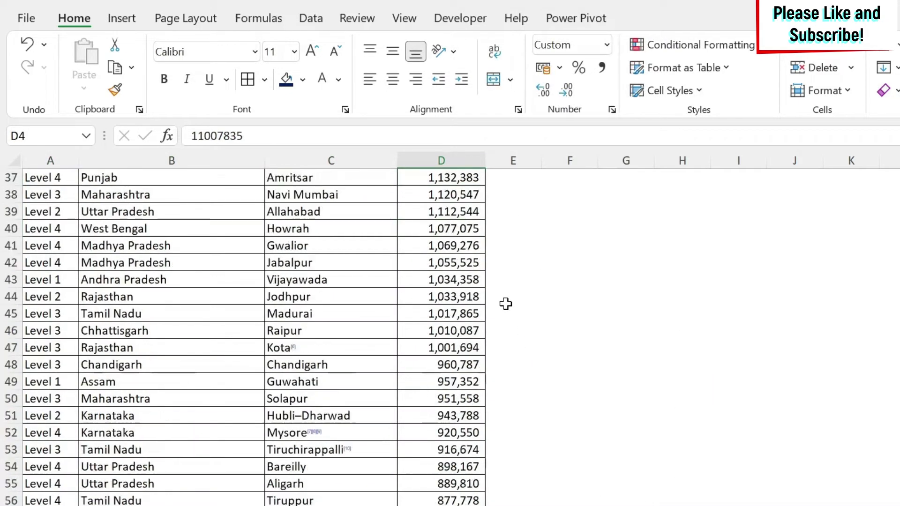
scroll(506, 303, down, 20)
scroll(506, 304, down, 20)
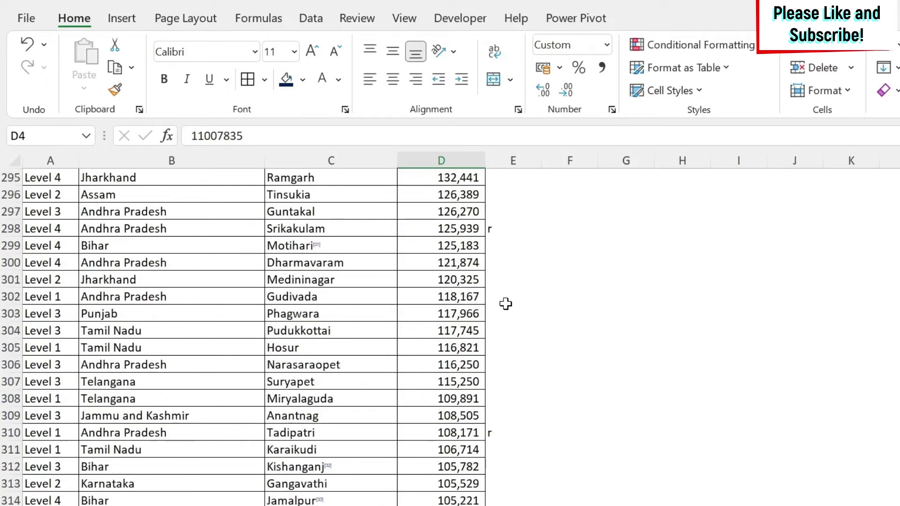
scroll(506, 303, down, 2)
click(464, 348)
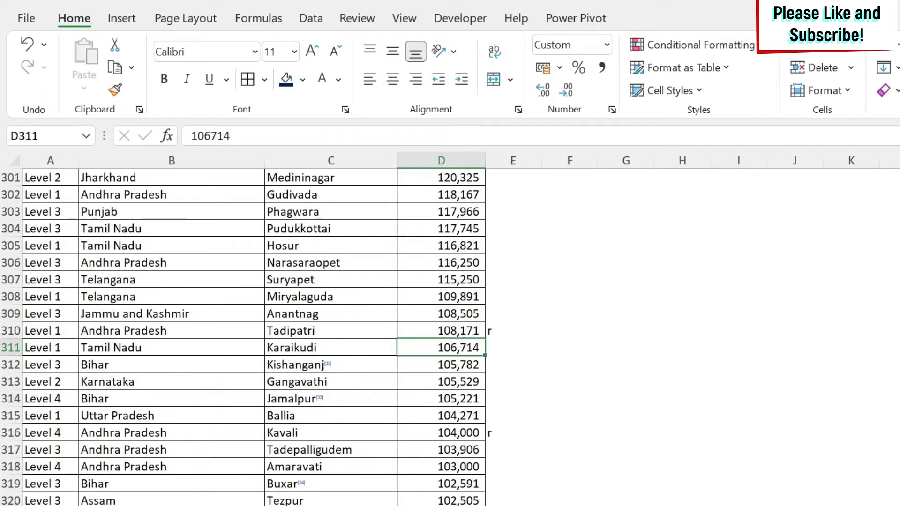
key(ctrl+Home)
drag(50, 178, 440, 177)
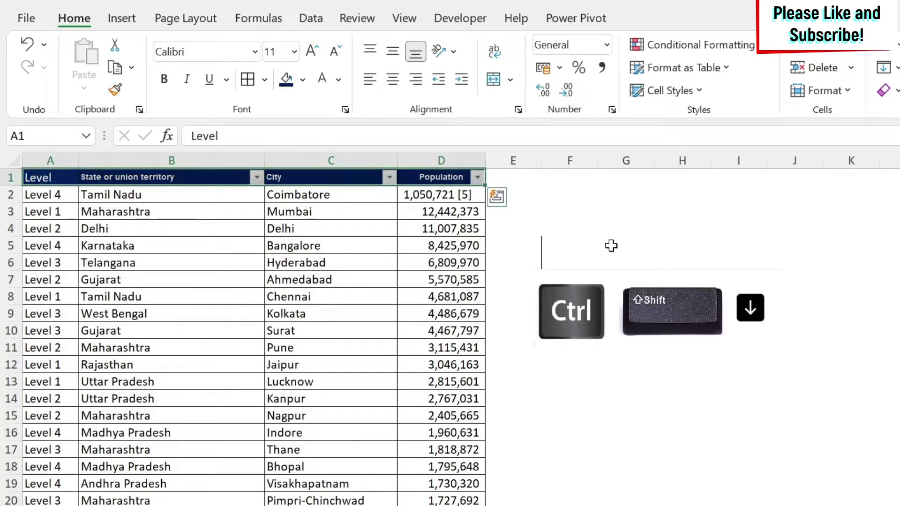
Extend the selection to the last row and sort by Population cell values, smallest to largest
key(ctrl+shift+Down)
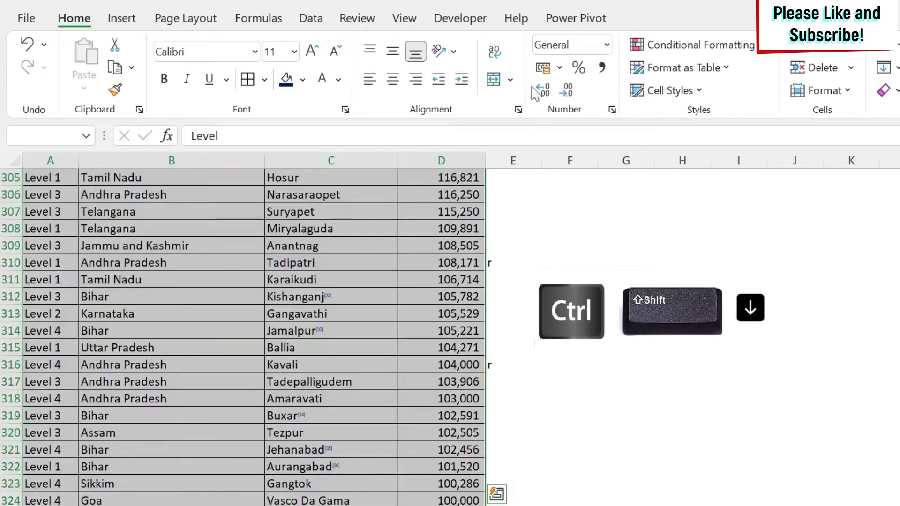
click(311, 19)
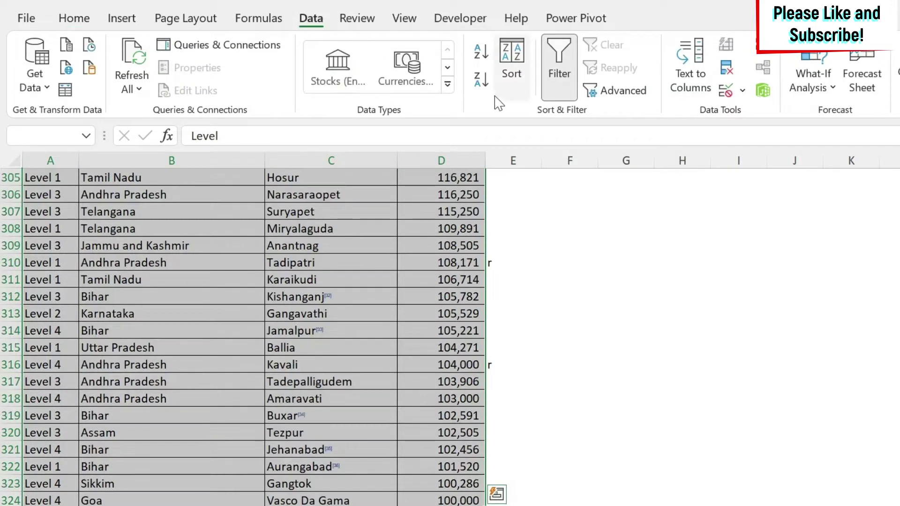
click(513, 63)
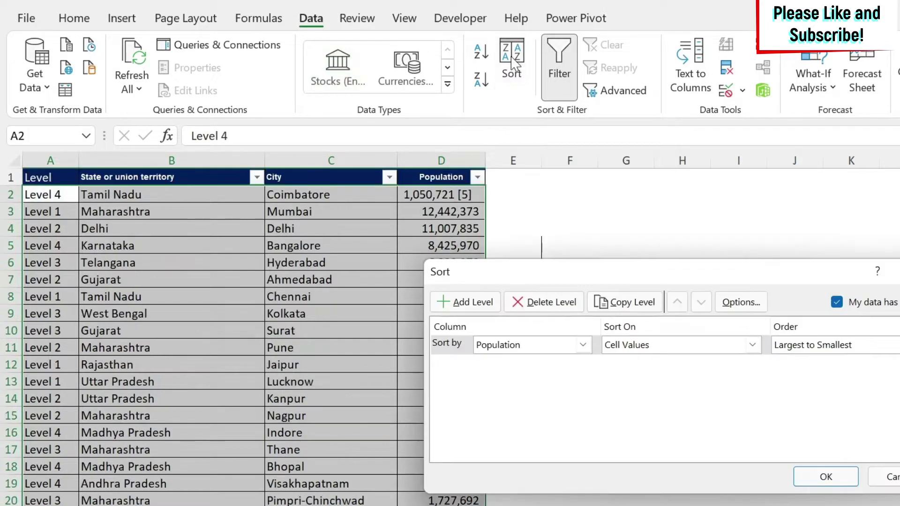
drag(662, 287, 645, 215)
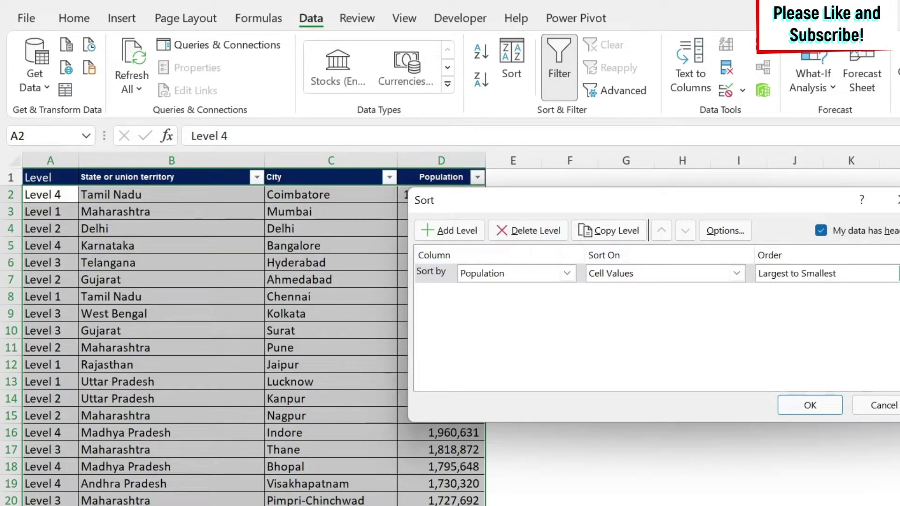
click(825, 273)
click(764, 208)
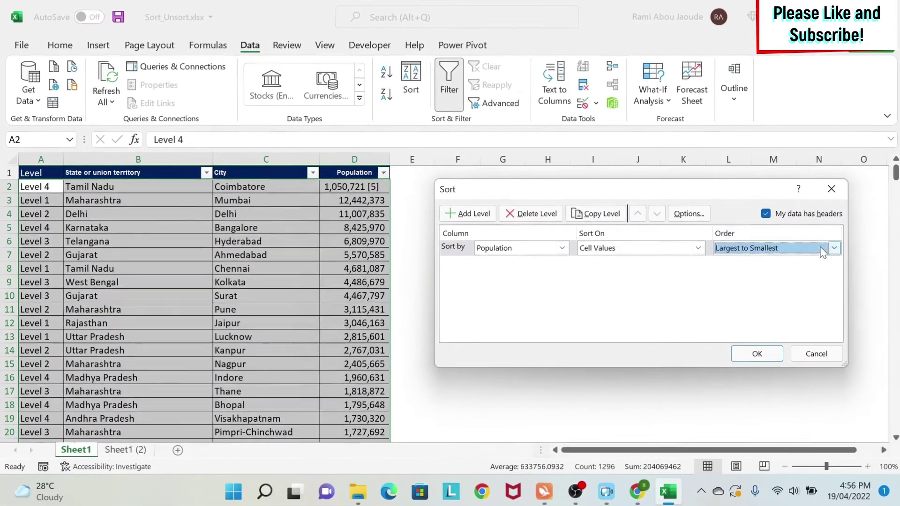
click(839, 259)
click(753, 262)
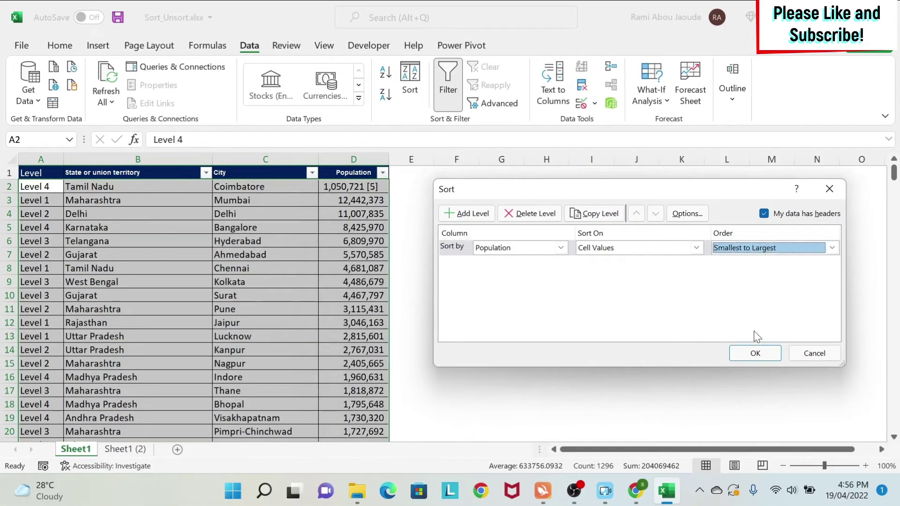
click(752, 359)
Scroll the result to confirm it opens with Vasco Da Gama (100,000) and Gangtok (100,286)
scroll(465, 285, down, 20)
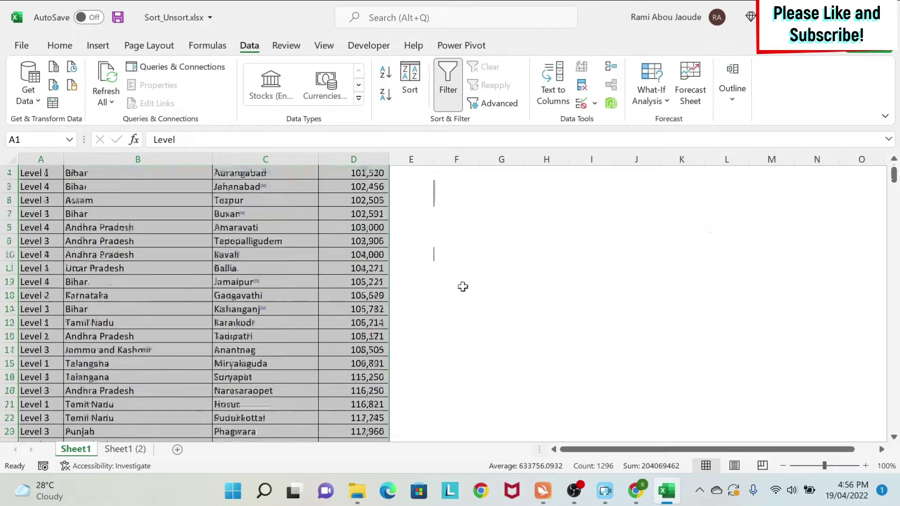
scroll(487, 304, down, 20)
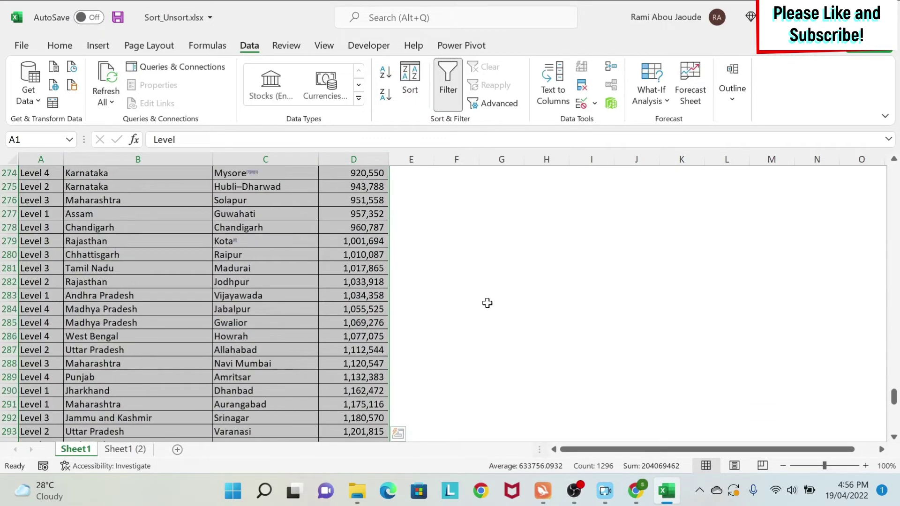
scroll(487, 303, down, 9)
scroll(486, 304, up, 1)
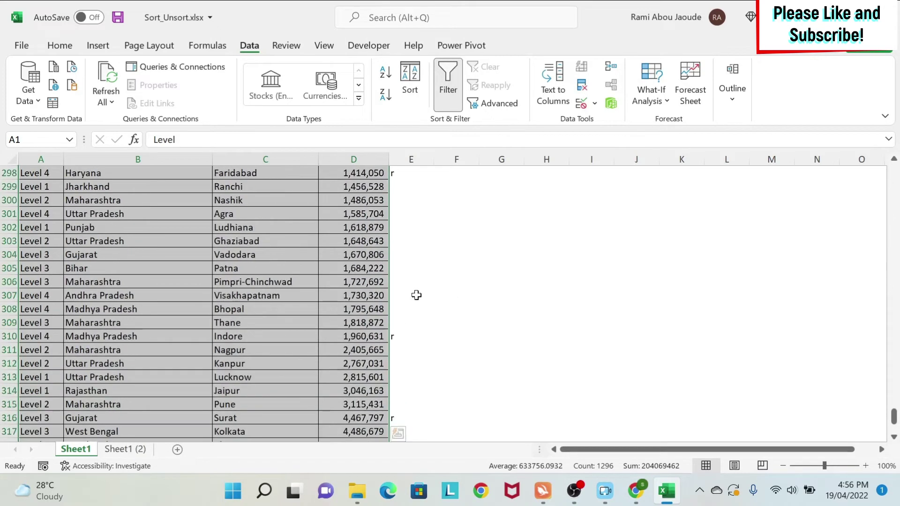
drag(894, 416, 895, 149)
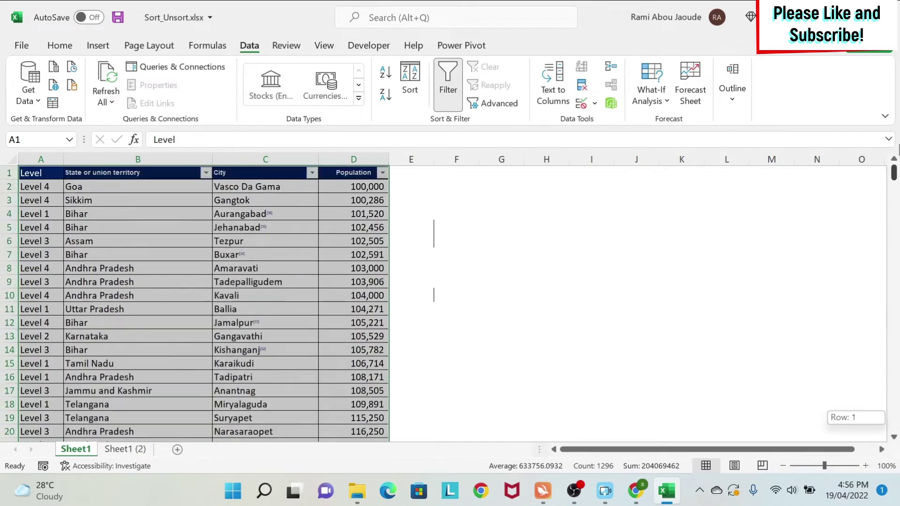
click(352, 227)
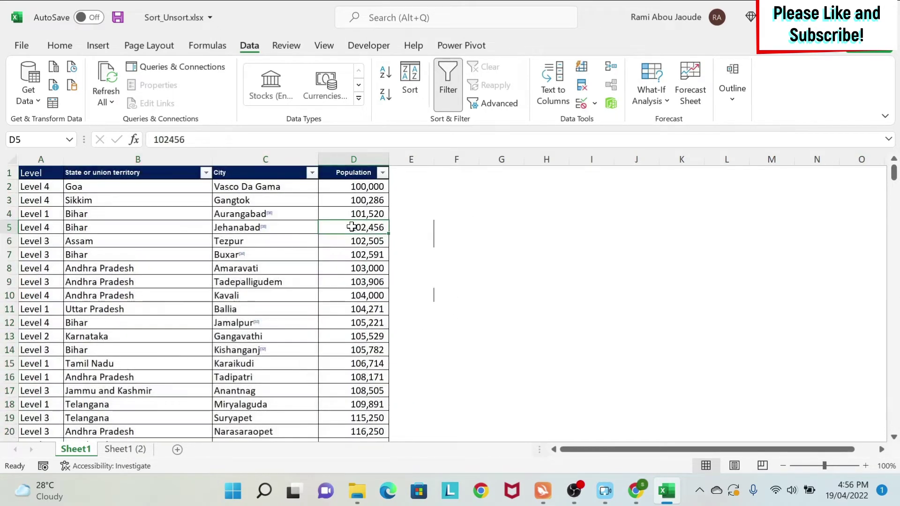
right_click(352, 227)
mouse_move(419, 319)
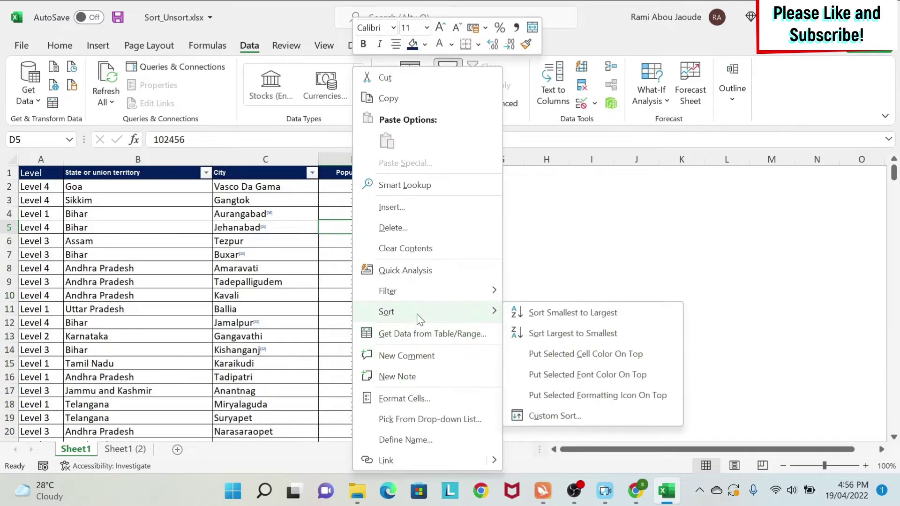
click(555, 416)
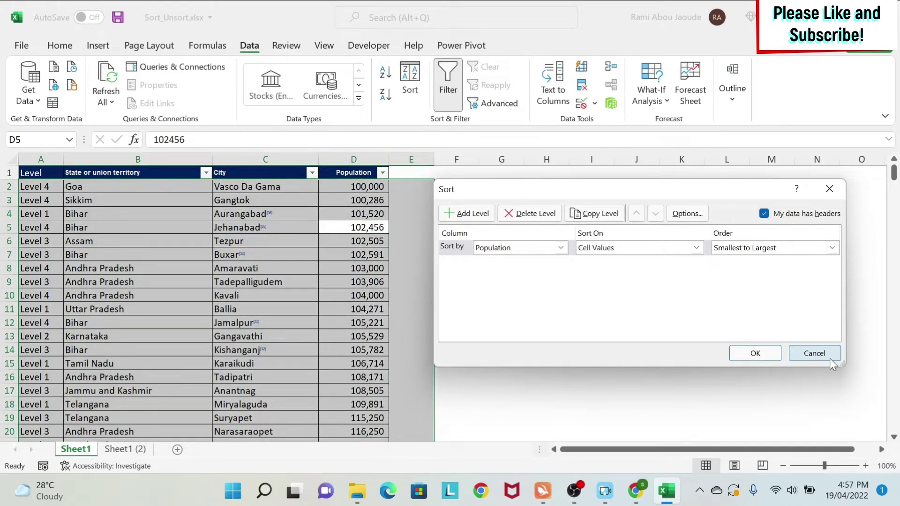
drag(594, 188, 476, 187)
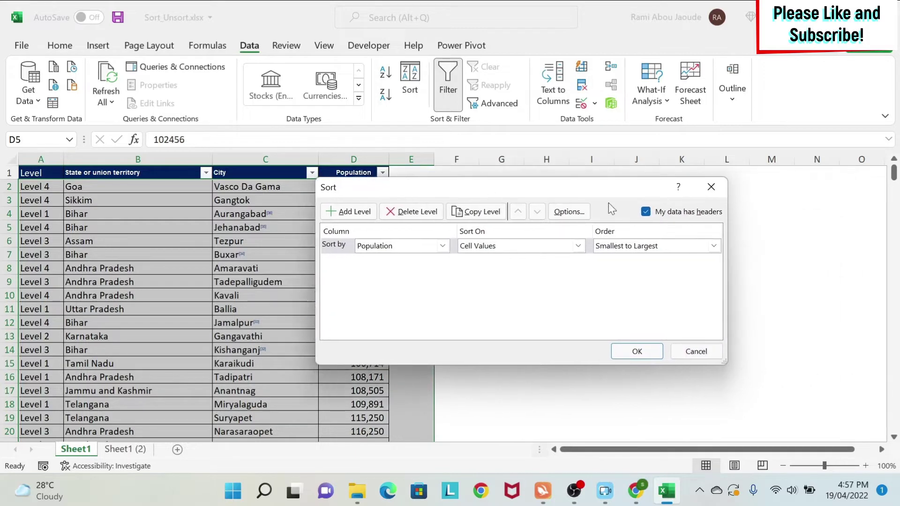
click(684, 351)
click(26, 173)
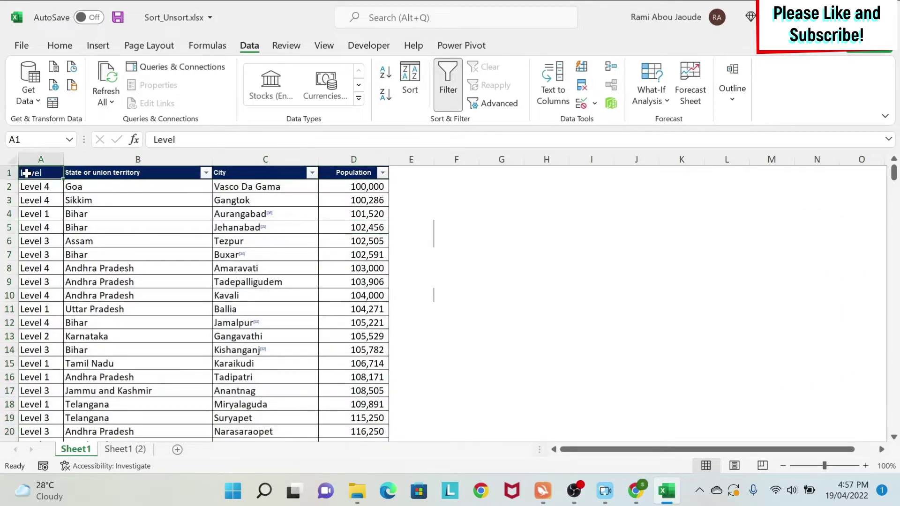
key(ctrl+shift+Right)
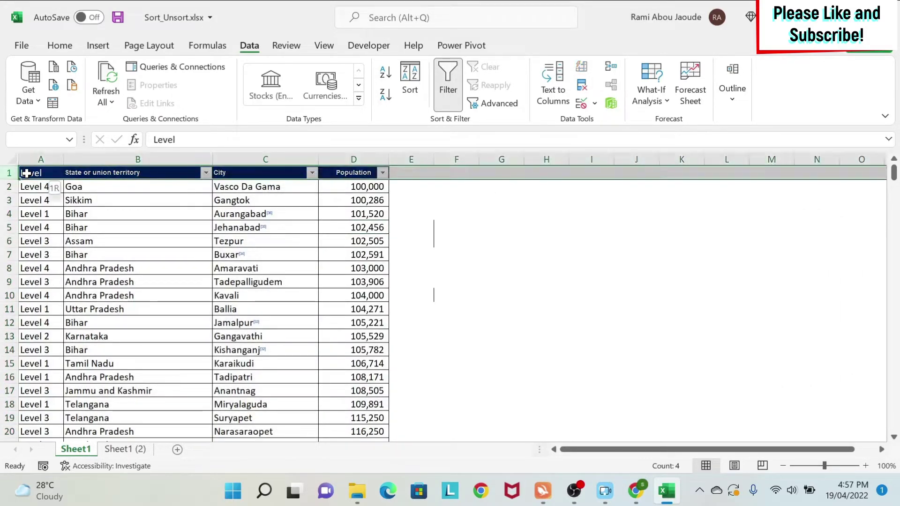
Extend the selection to the last row and add Level as the primary sort key
key(ctrl+shift+Down)
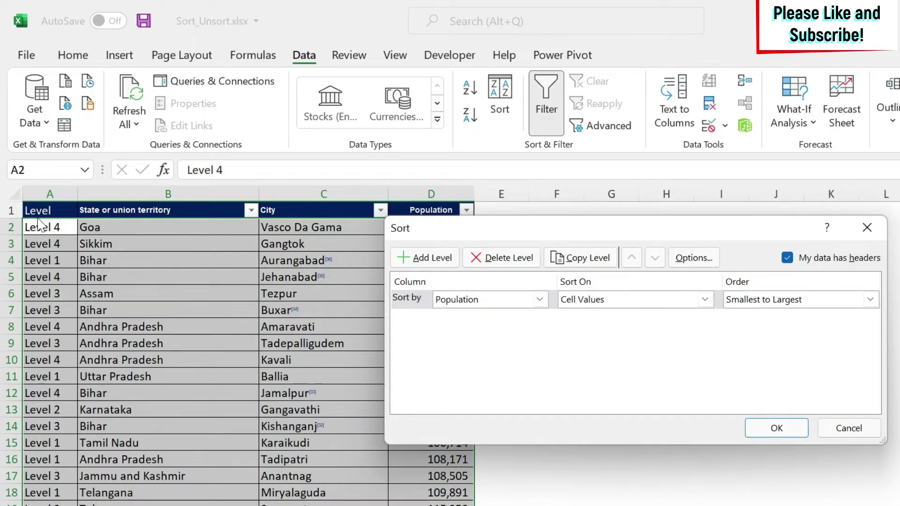
click(440, 262)
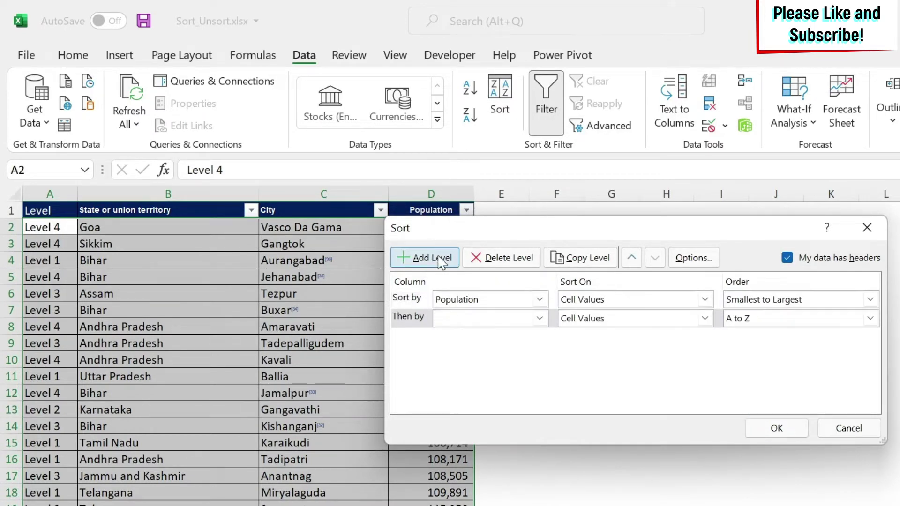
click(539, 321)
click(484, 335)
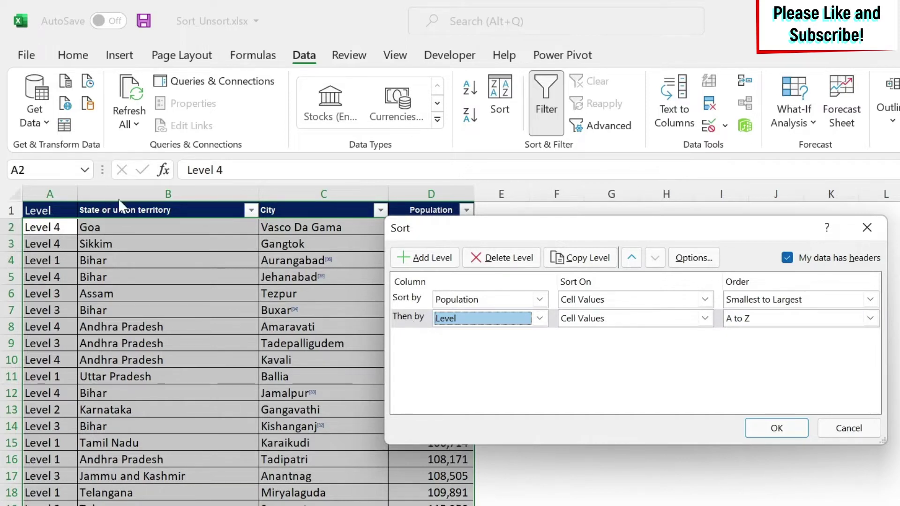
click(414, 322)
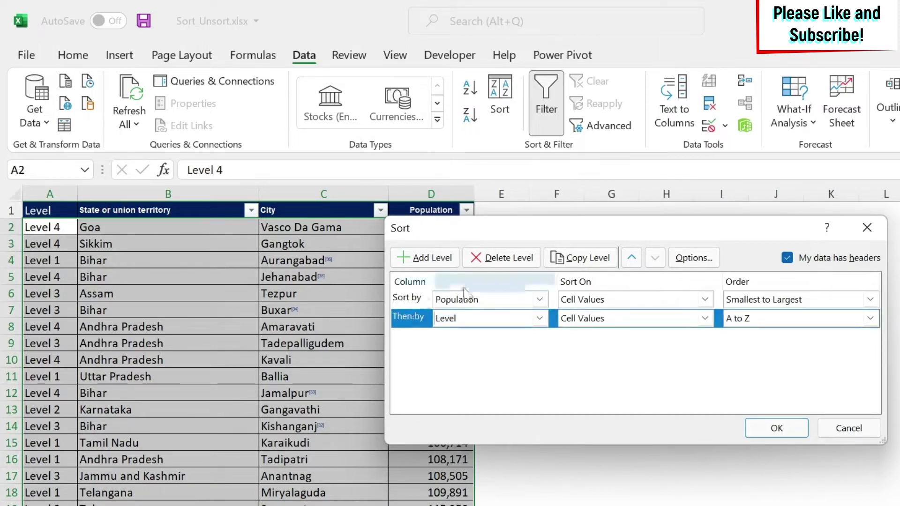
click(632, 258)
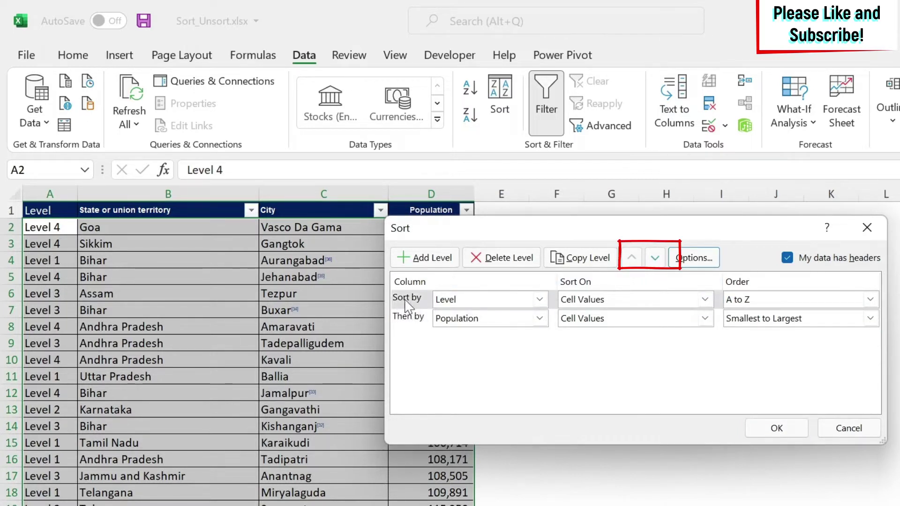
Add a State or union territory level, set Population to Largest to Smallest, and apply
click(426, 257)
click(540, 319)
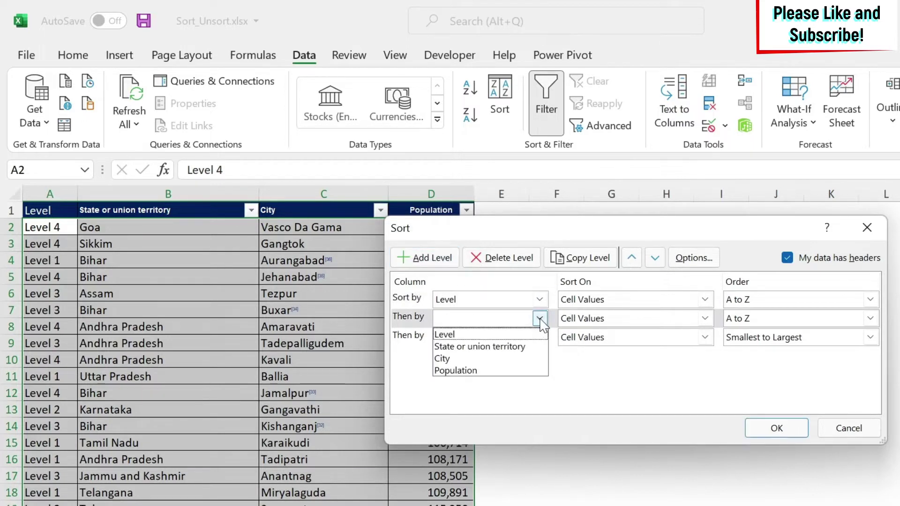
click(493, 347)
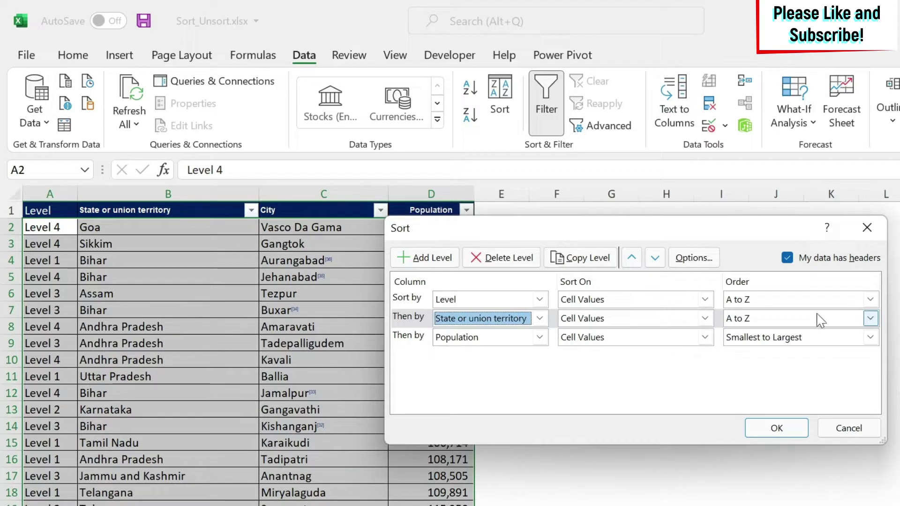
click(871, 339)
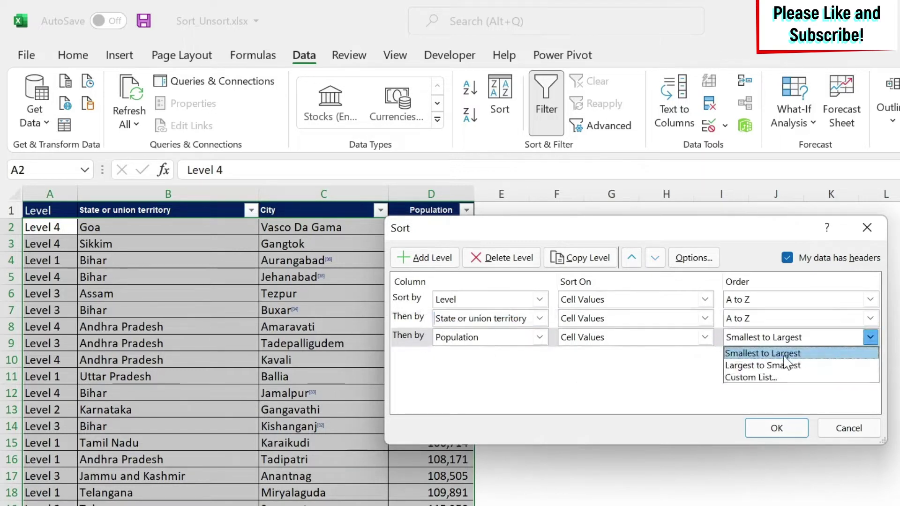
click(788, 366)
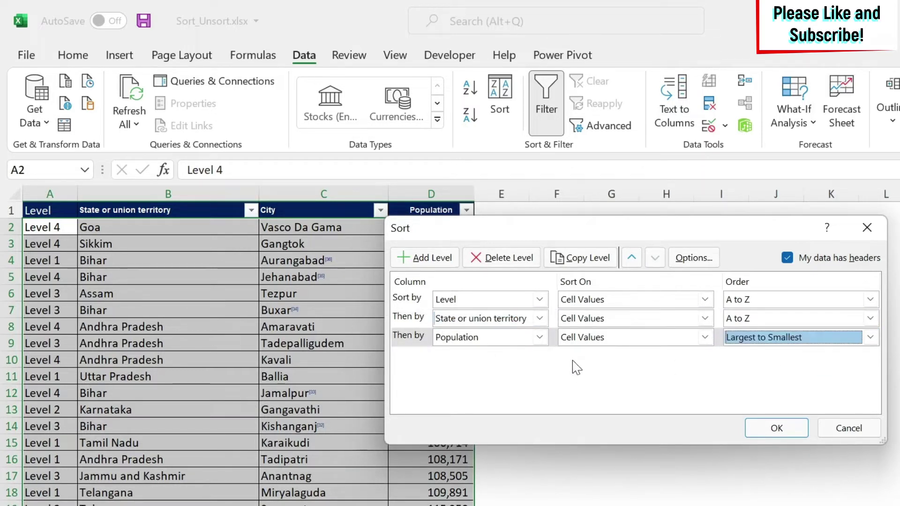
click(775, 428)
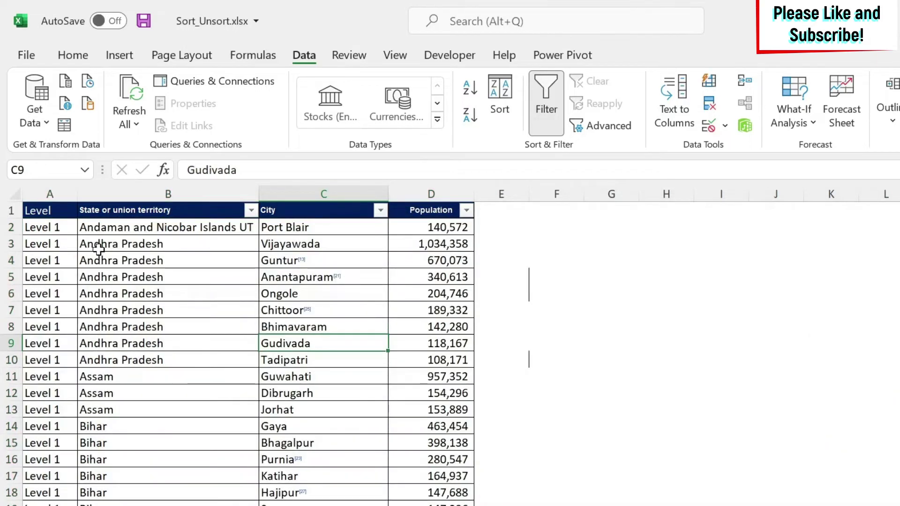
drag(52, 229, 54, 383)
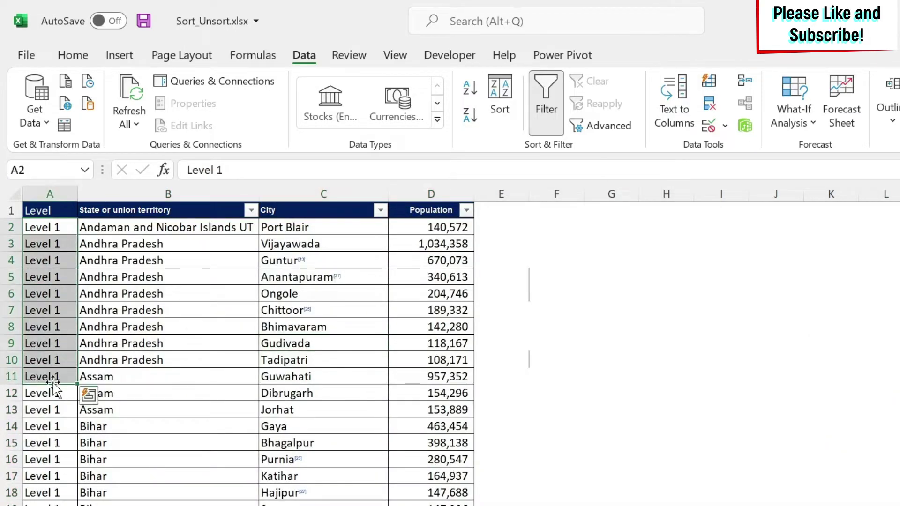
drag(147, 245, 164, 349)
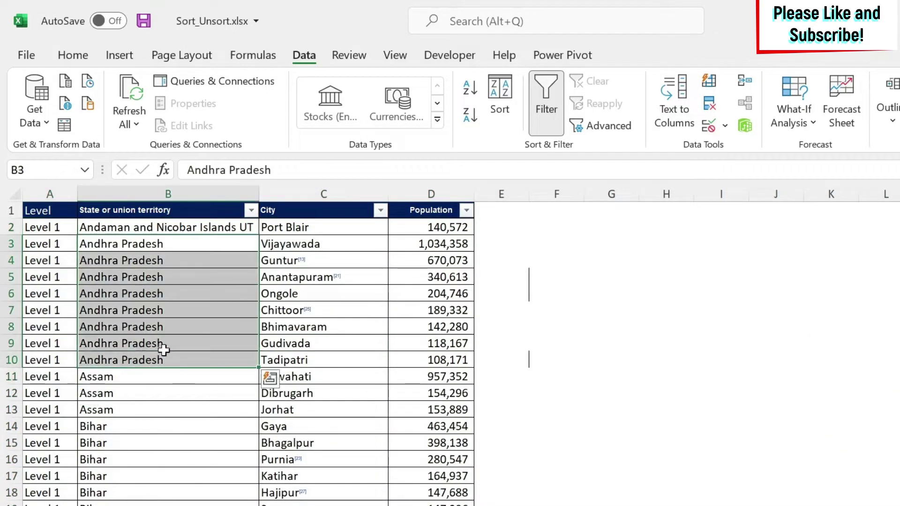
drag(452, 243, 445, 354)
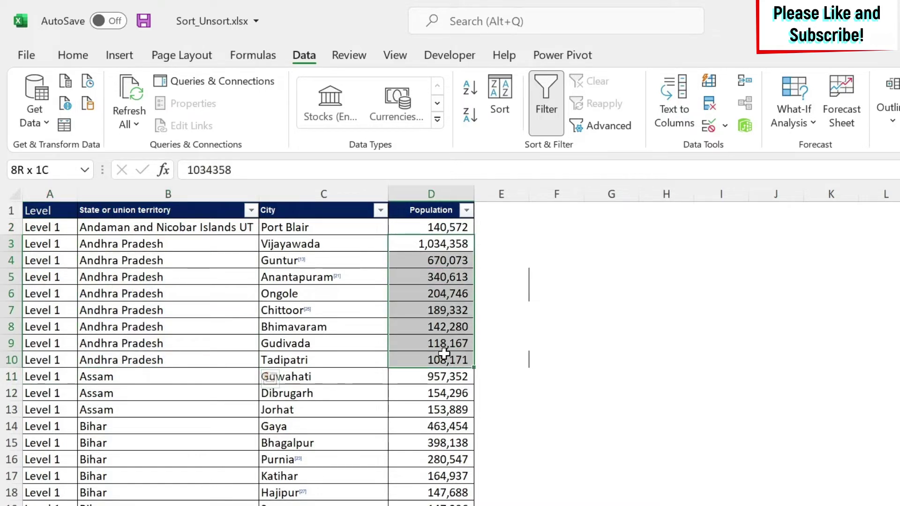
drag(444, 354, 444, 355)
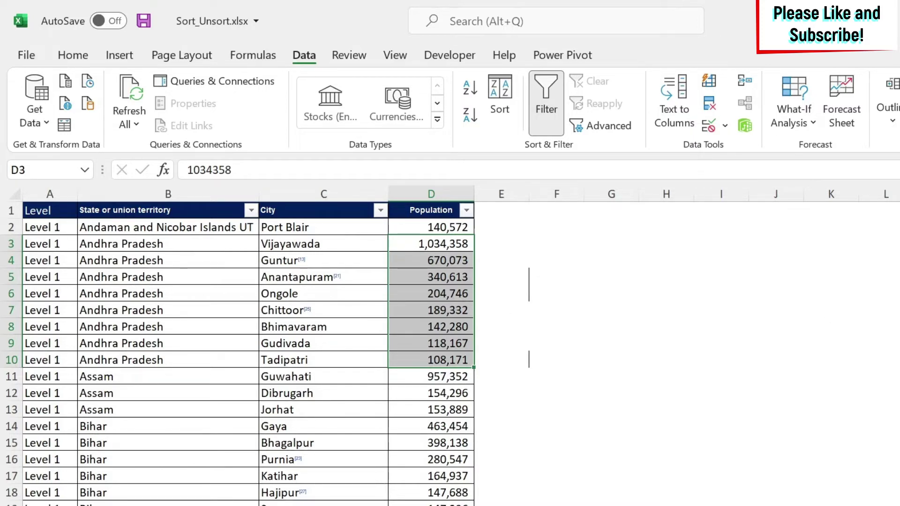
scroll(238, 351, down, 20)
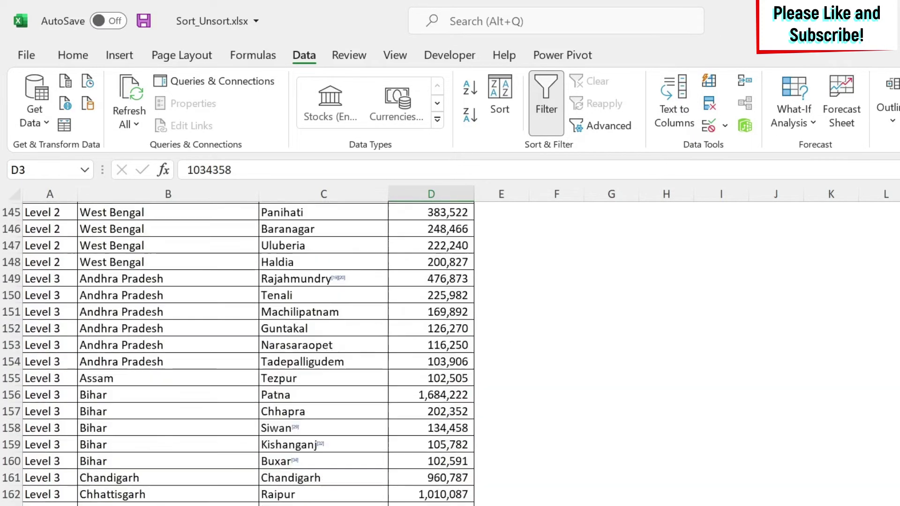
scroll(238, 352, down, 4)
key(ctrl+BackSpace)
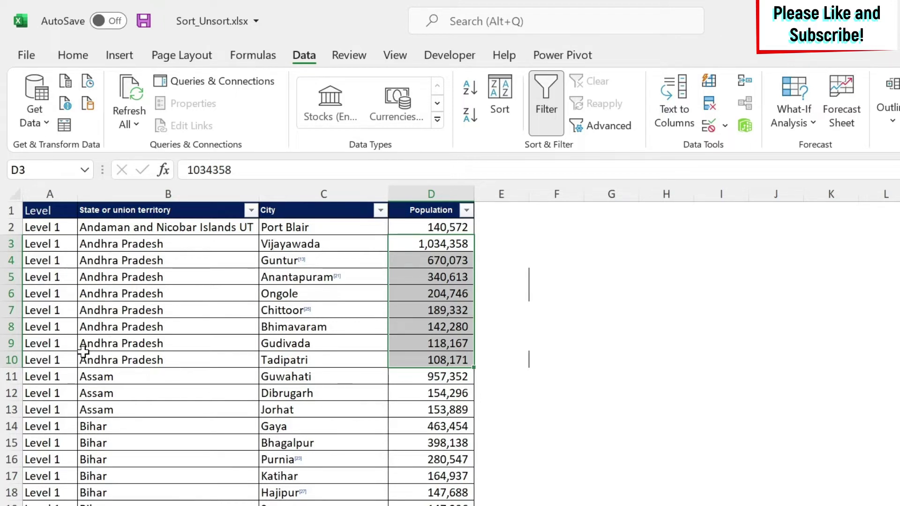
click(34, 211)
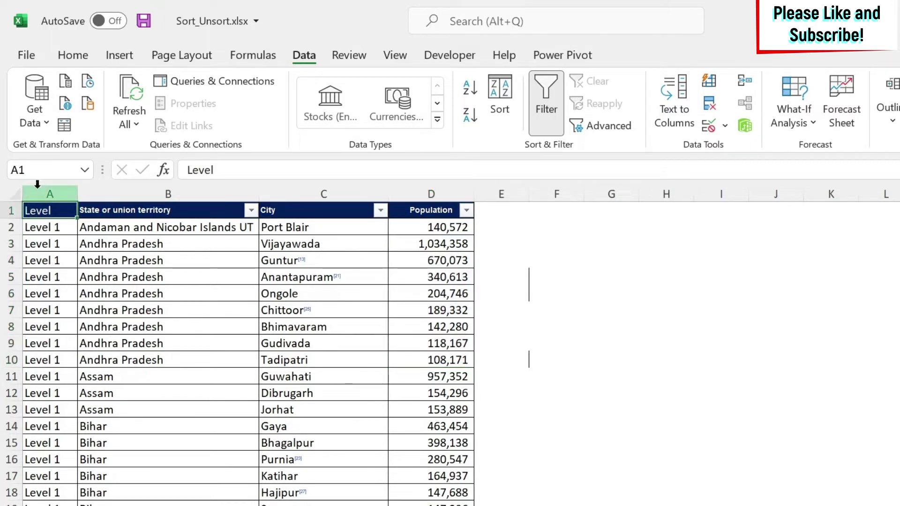
Select the whole table and choose Custom List as the order for the Level sort
key(ctrl+shift+End)
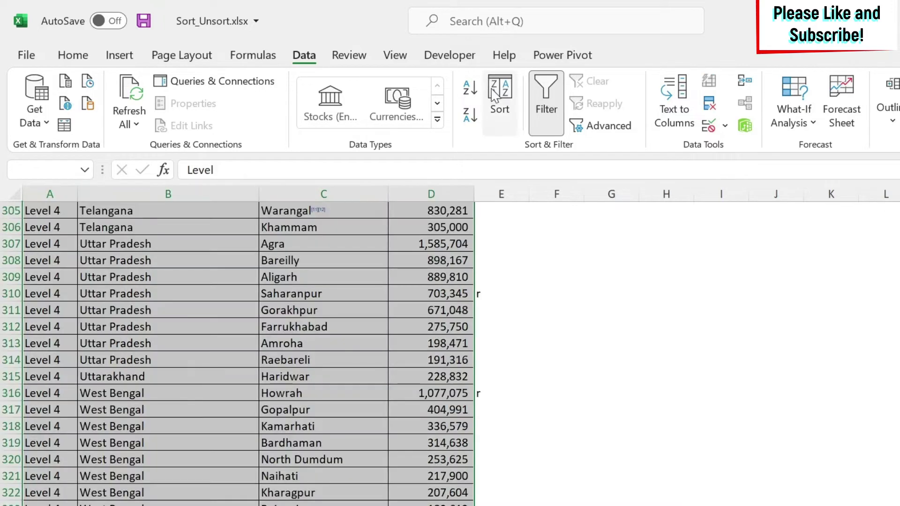
click(494, 94)
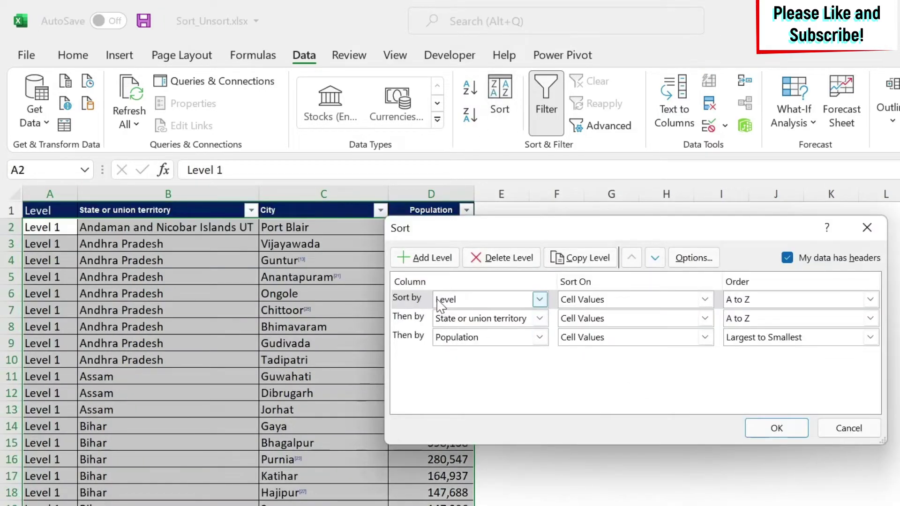
click(871, 299)
click(795, 340)
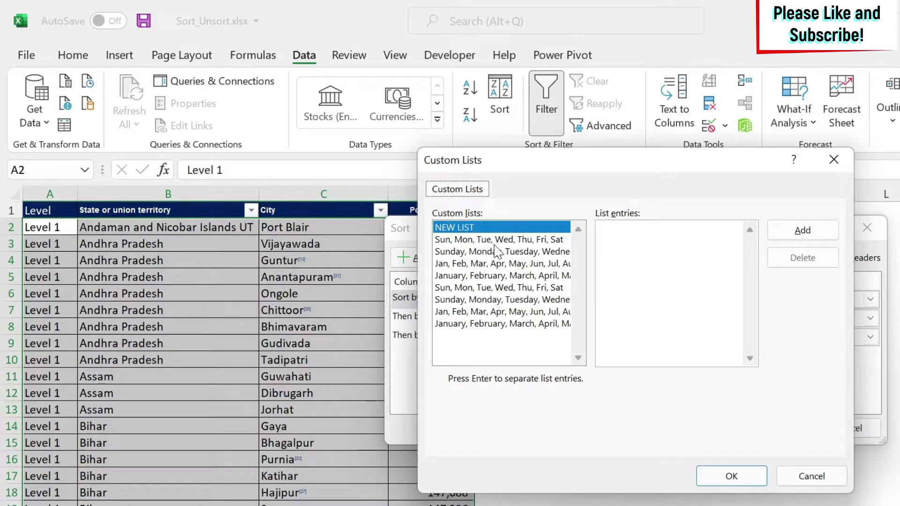
click(493, 228)
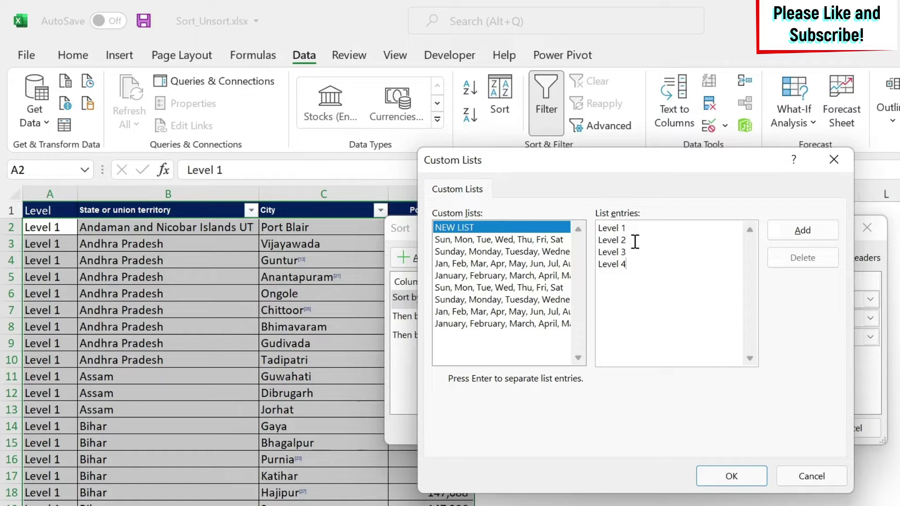
Reorder the custom list to Level 2, Level 3, Level 4, Level 1, add it, and apply
drag(632, 263, 594, 245)
key(ctrl+c)
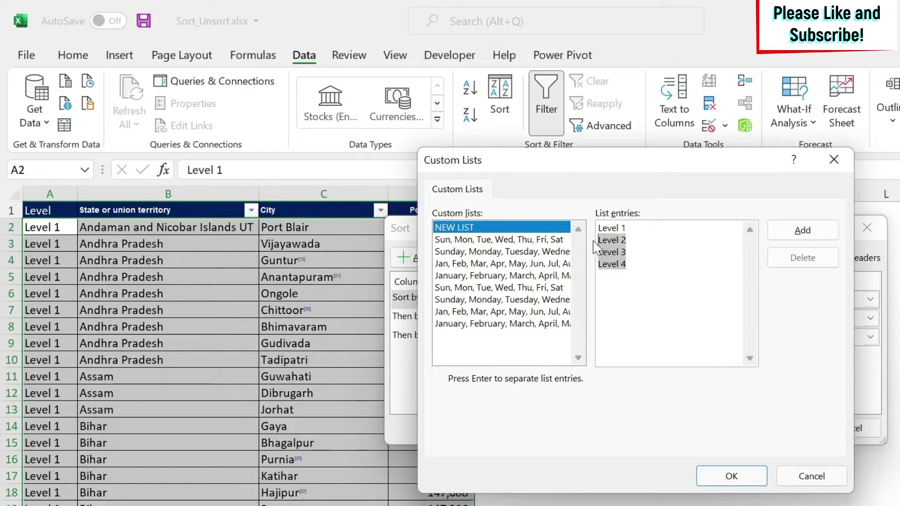
key(Delete)
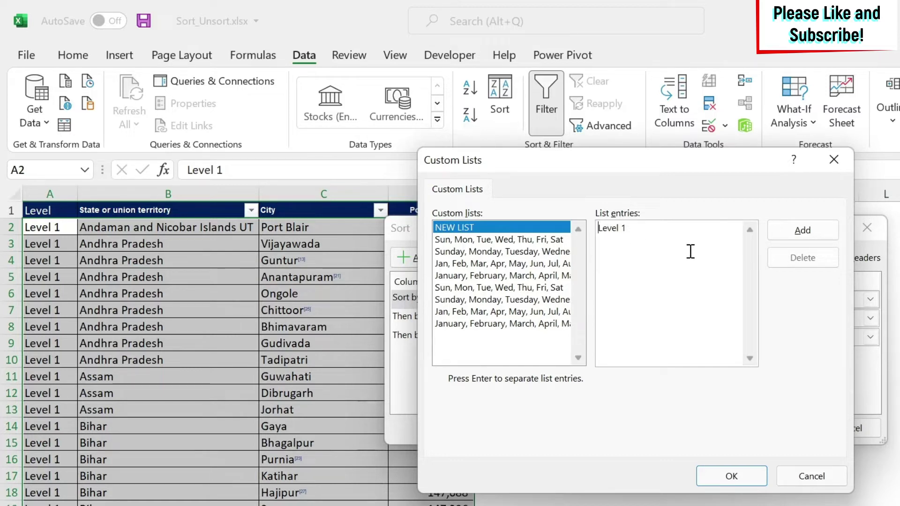
key(Return)
key(ctrl+v)
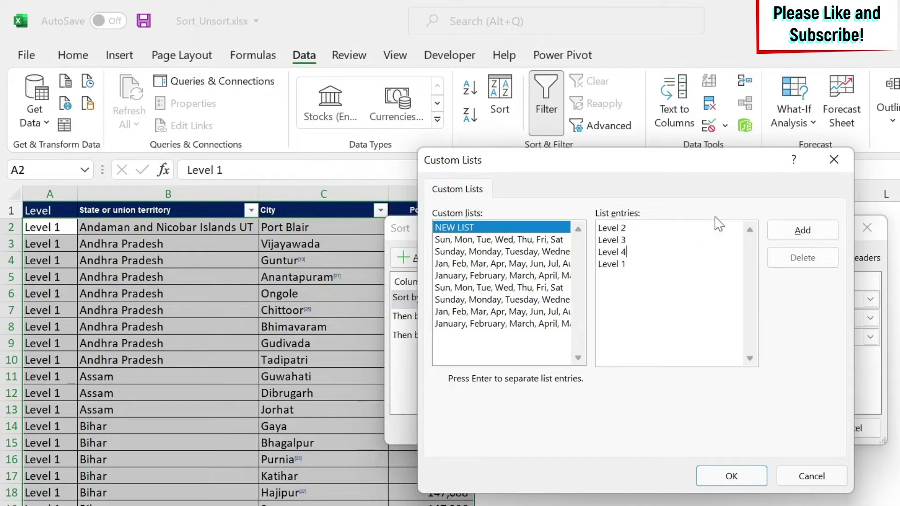
click(812, 231)
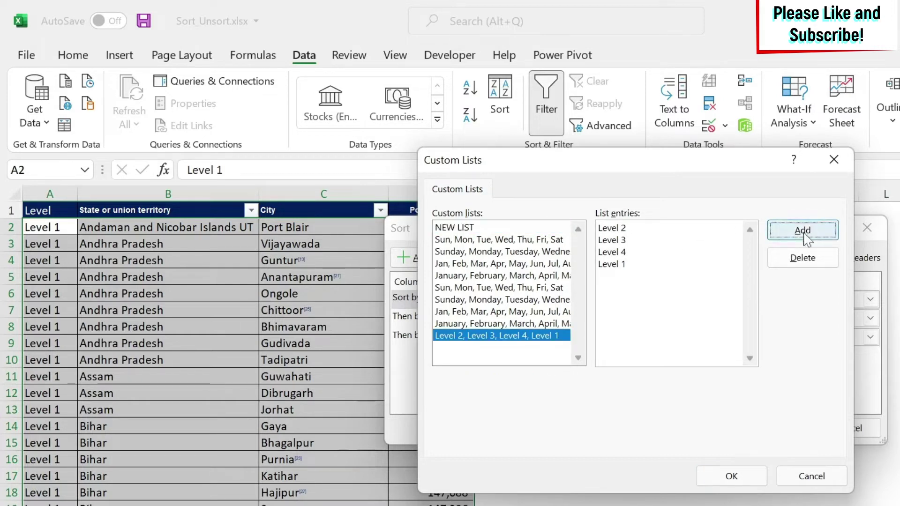
click(730, 476)
click(776, 429)
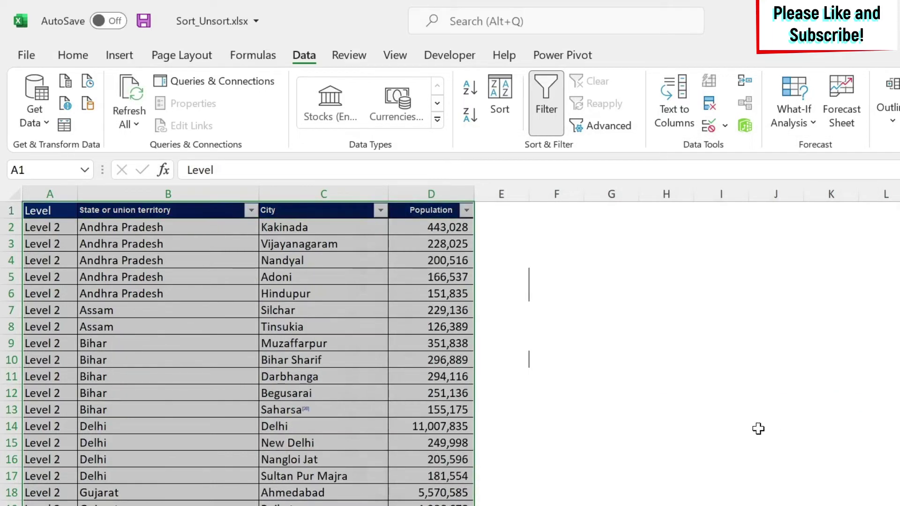
click(59, 231)
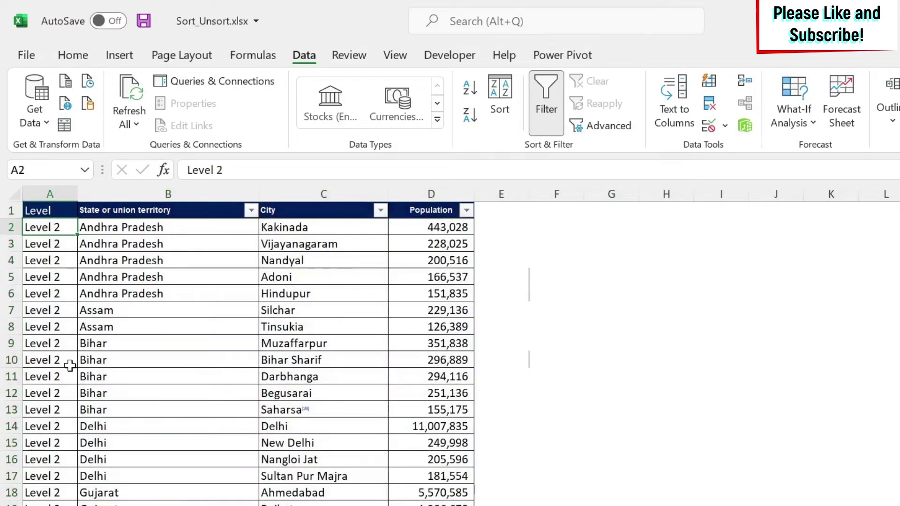
scroll(69, 364, down, 20)
scroll(70, 365, down, 20)
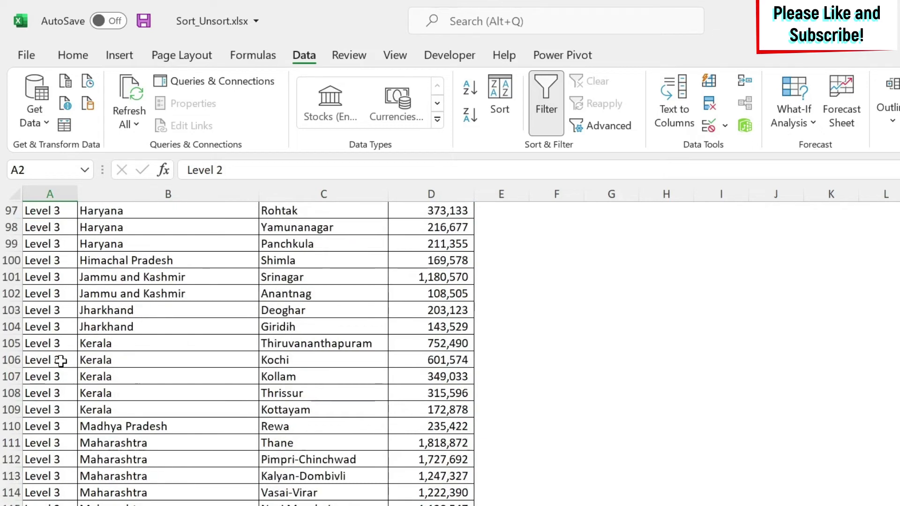
scroll(60, 360, down, 19)
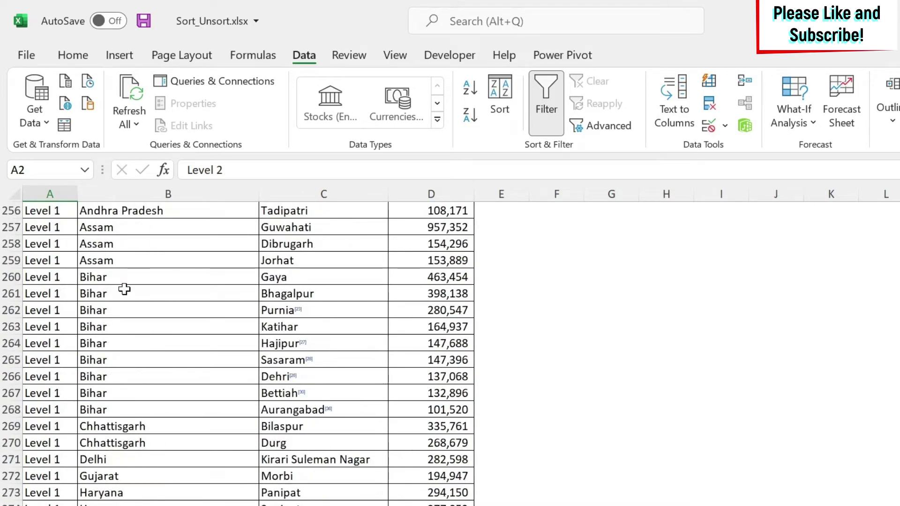
drag(121, 276, 116, 408)
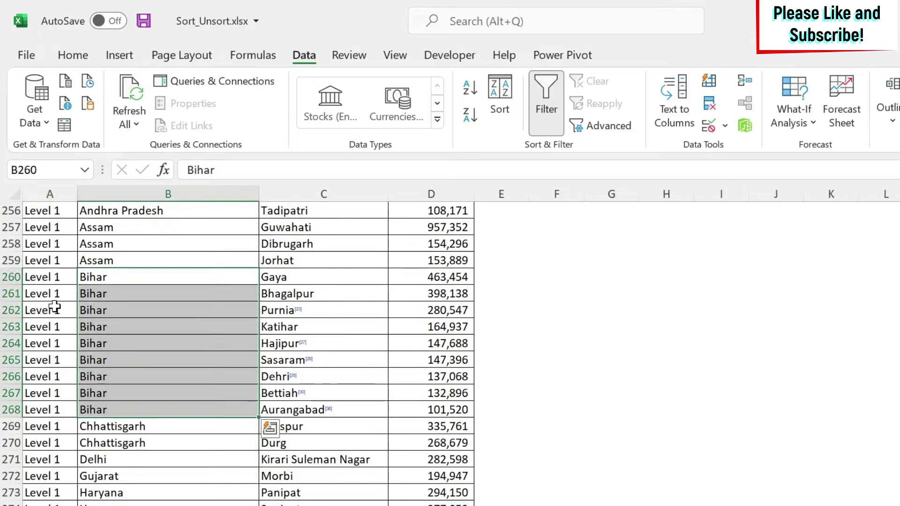
drag(157, 278, 145, 403)
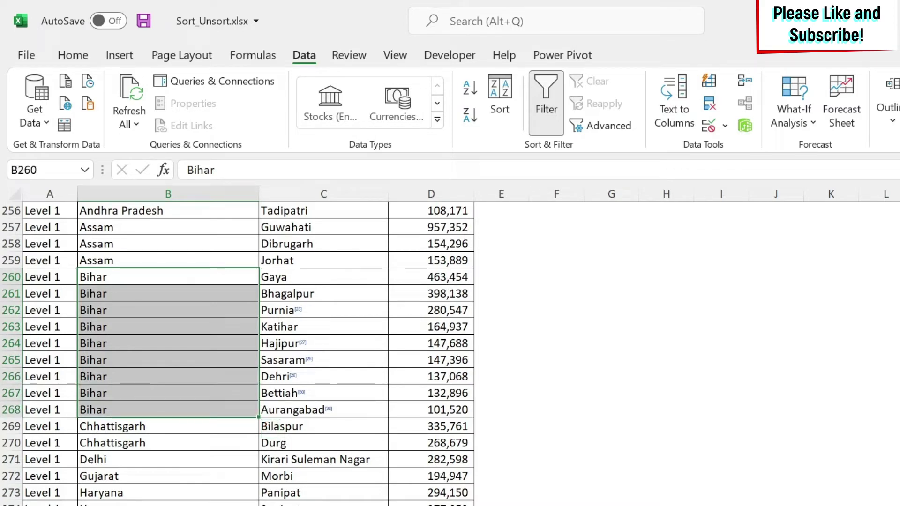
scroll(382, 255, up, 20)
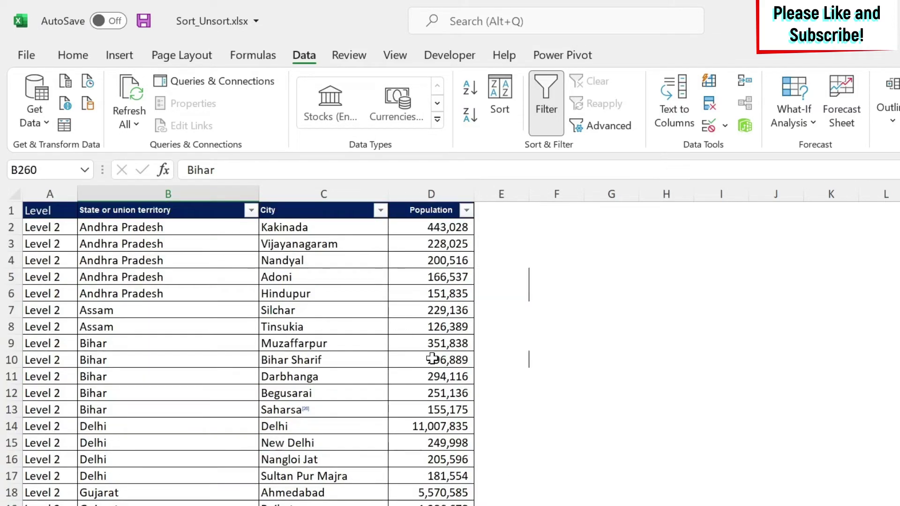
Fill Hindupur's (D6) and Darbhanga's (D11) population cells with cyan
click(432, 293)
click(73, 55)
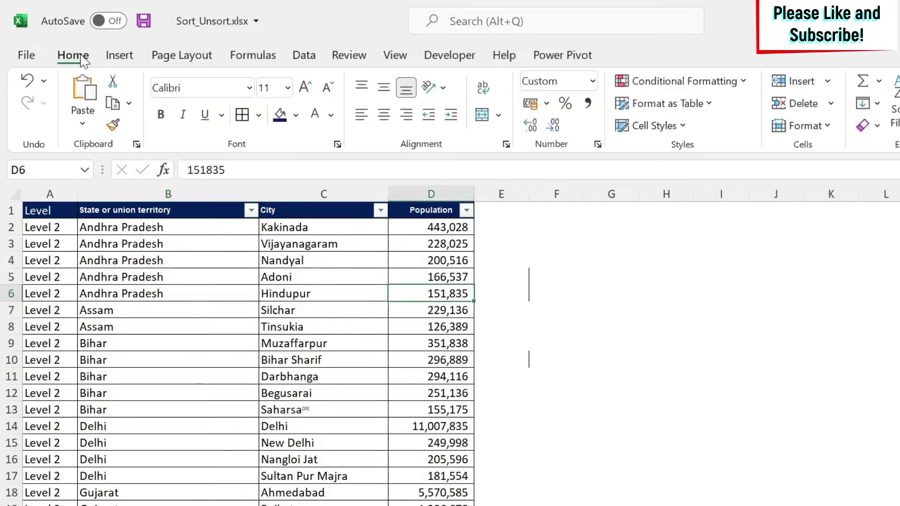
click(295, 115)
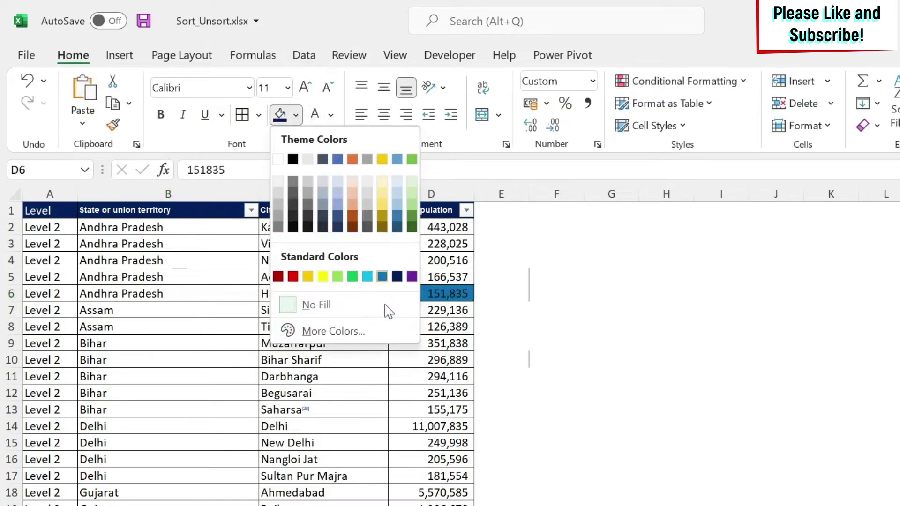
click(368, 277)
click(434, 377)
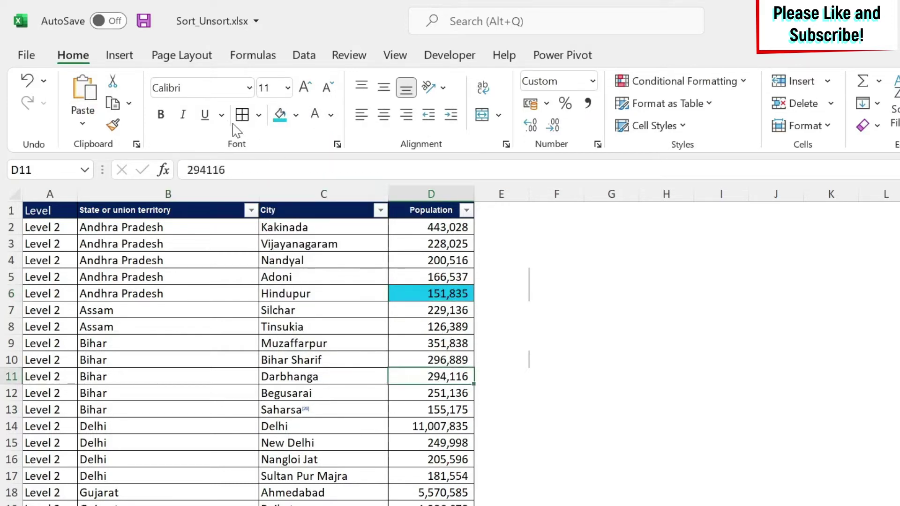
click(280, 115)
Fill New Delhi's population cell D15 with gold and select the table's header row
click(452, 443)
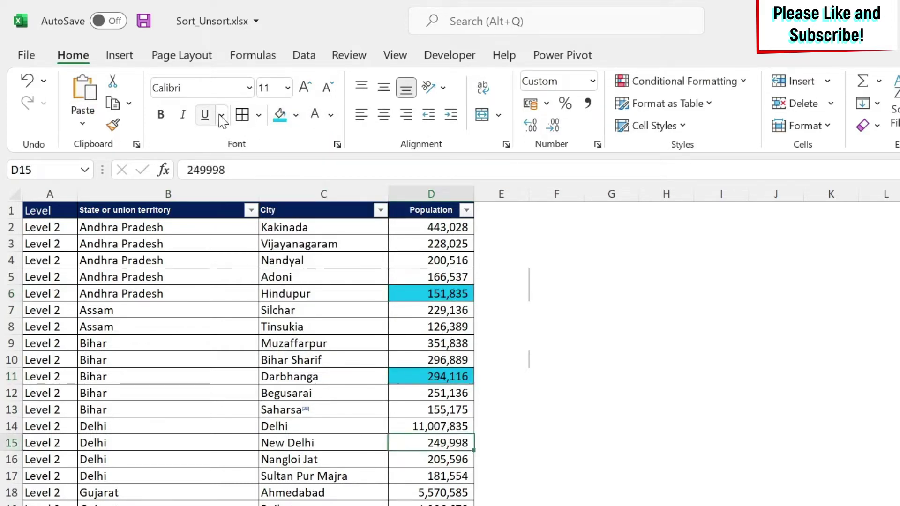
click(296, 114)
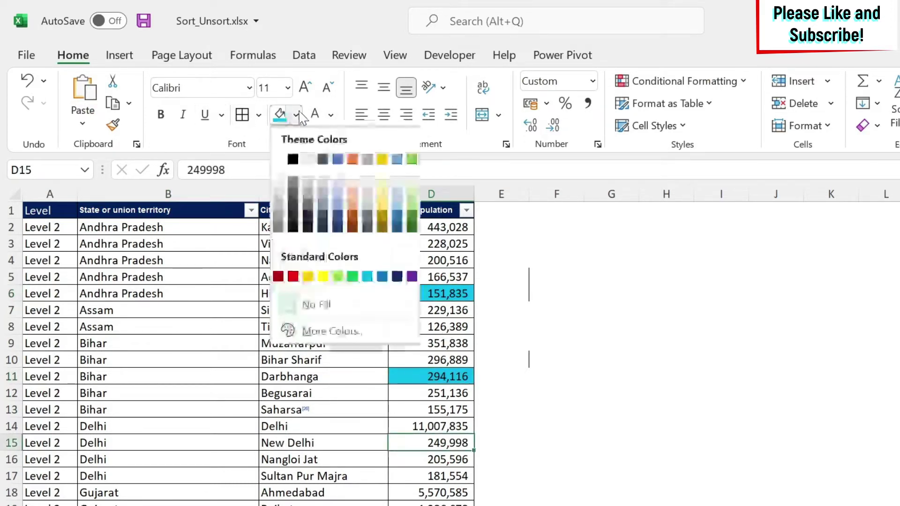
click(308, 278)
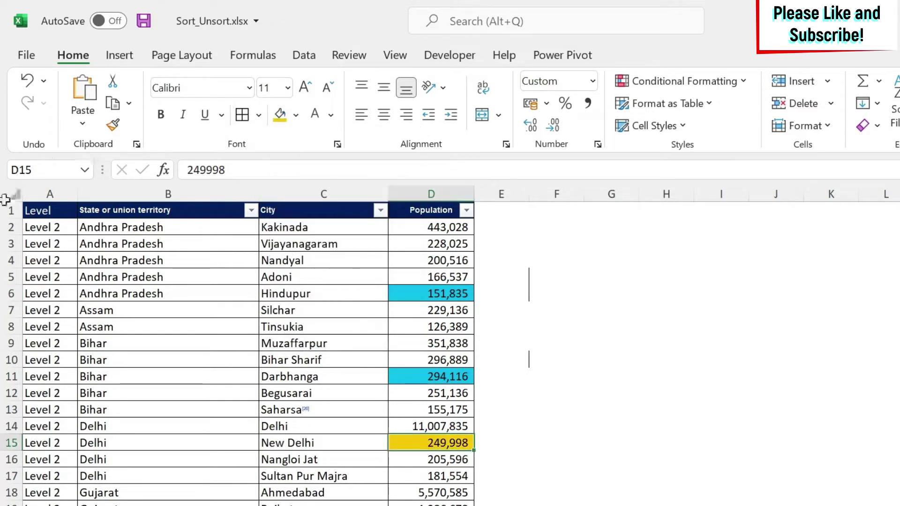
drag(52, 193, 424, 195)
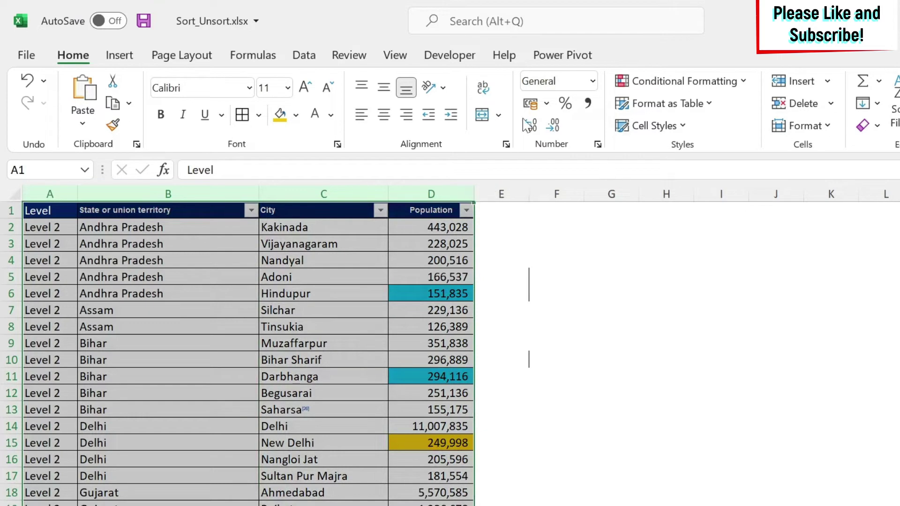
Open the Sort dialog and delete the existing Level, State and Population sort levels
click(318, 60)
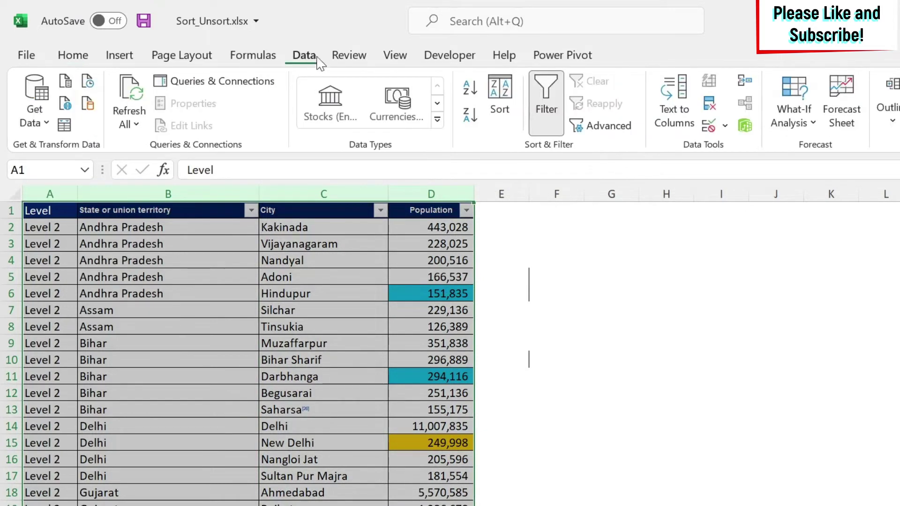
click(500, 99)
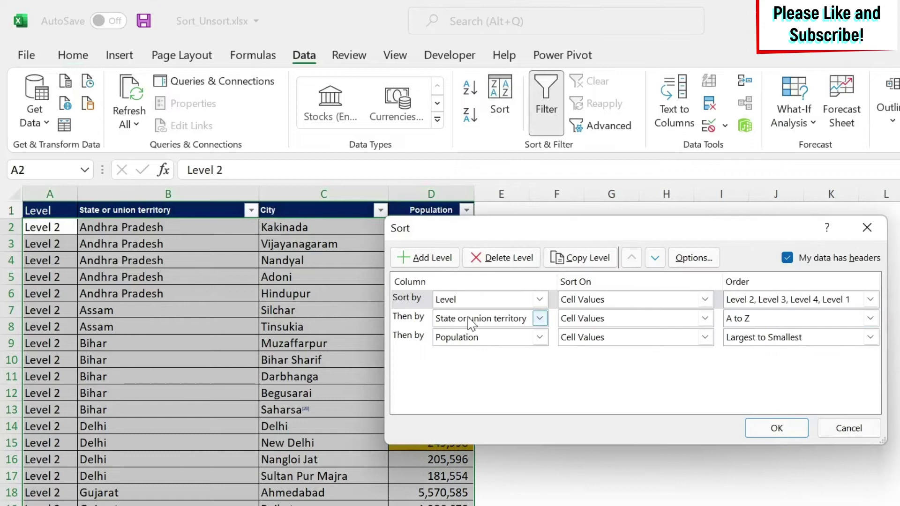
click(411, 319)
click(412, 299)
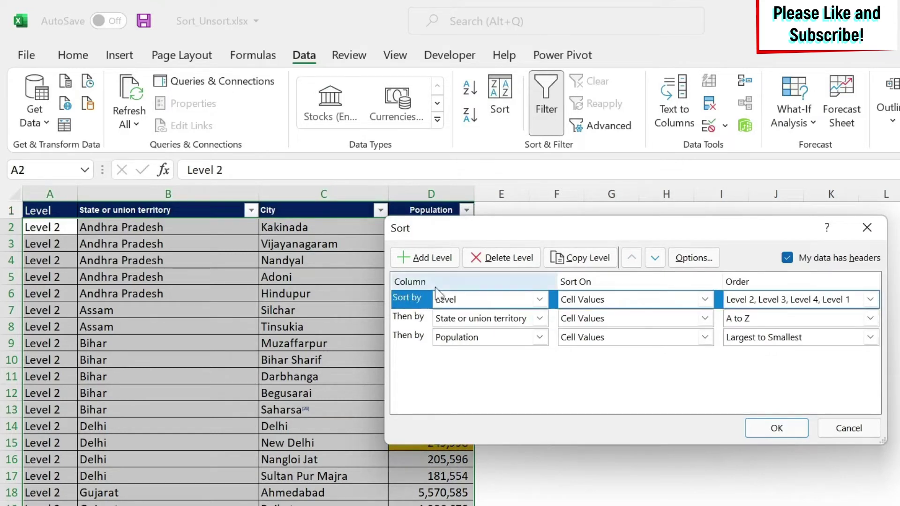
click(484, 256)
click(486, 257)
click(487, 258)
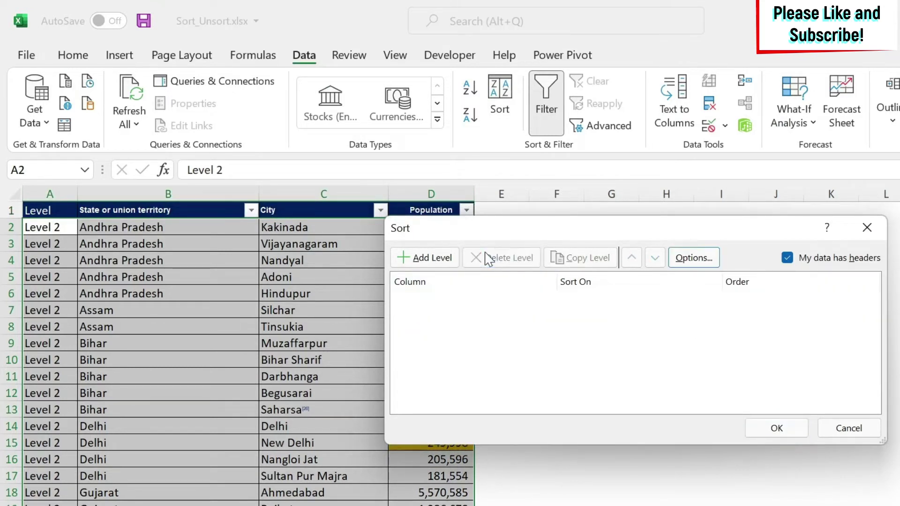
Add a Population level sorted on Cell Color with cyan on top
click(425, 257)
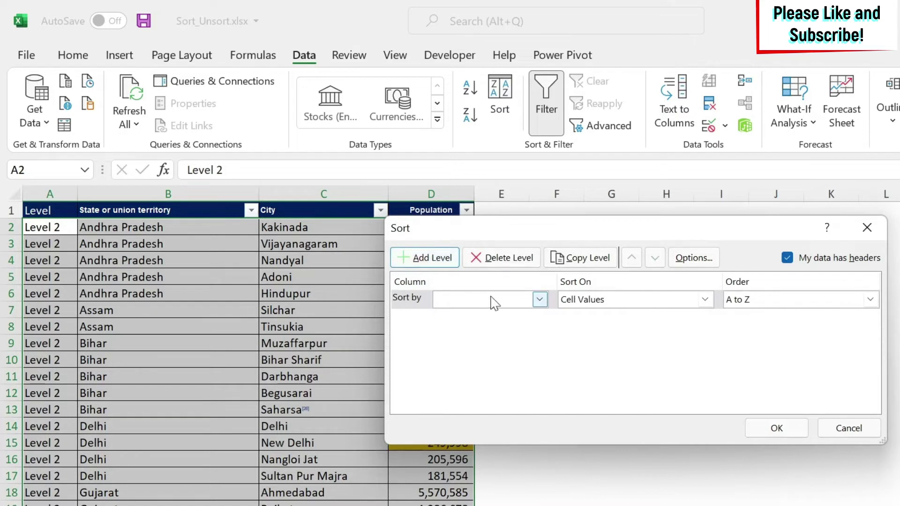
click(540, 303)
click(462, 350)
click(529, 300)
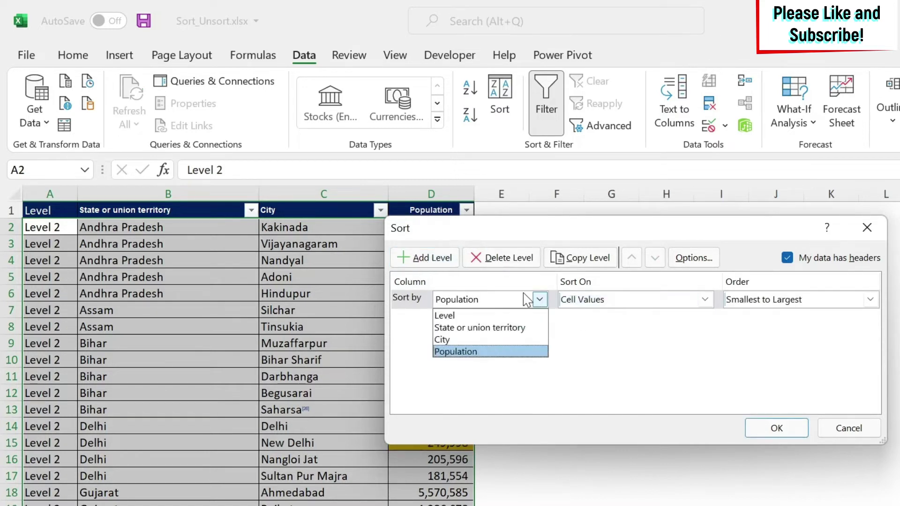
click(528, 300)
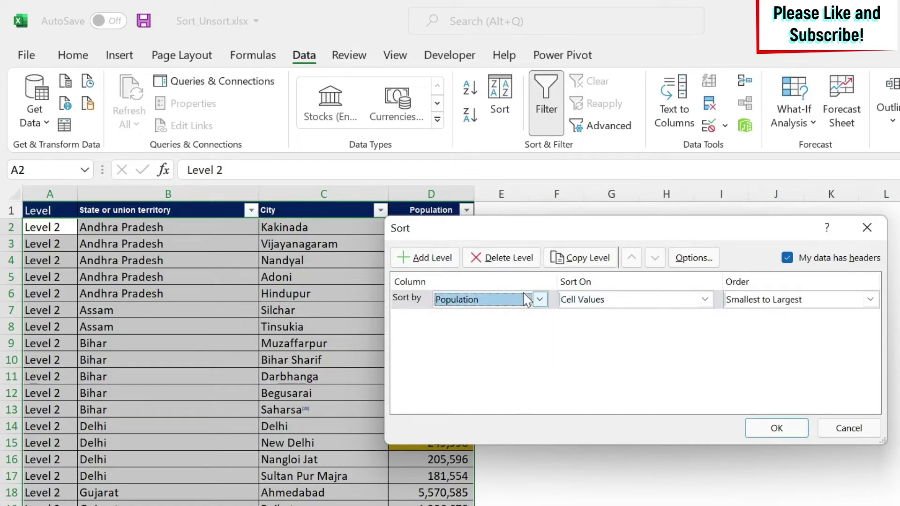
click(705, 300)
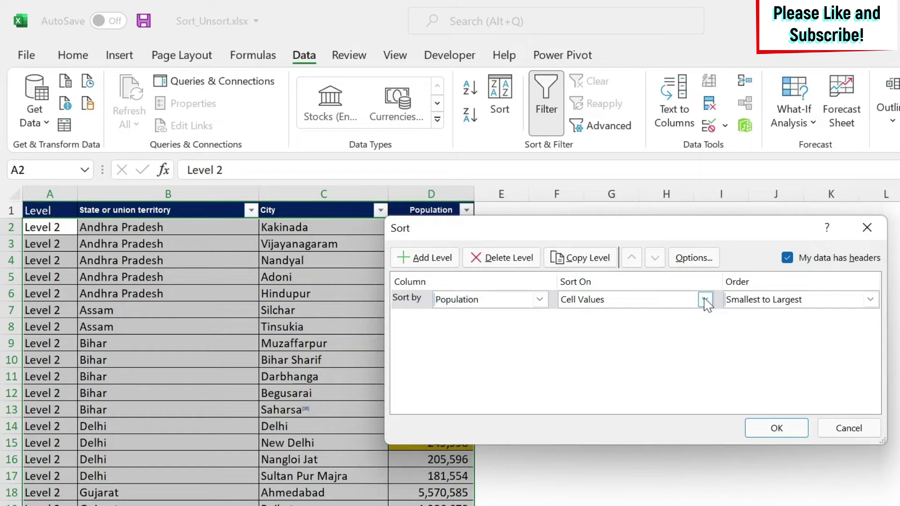
click(625, 328)
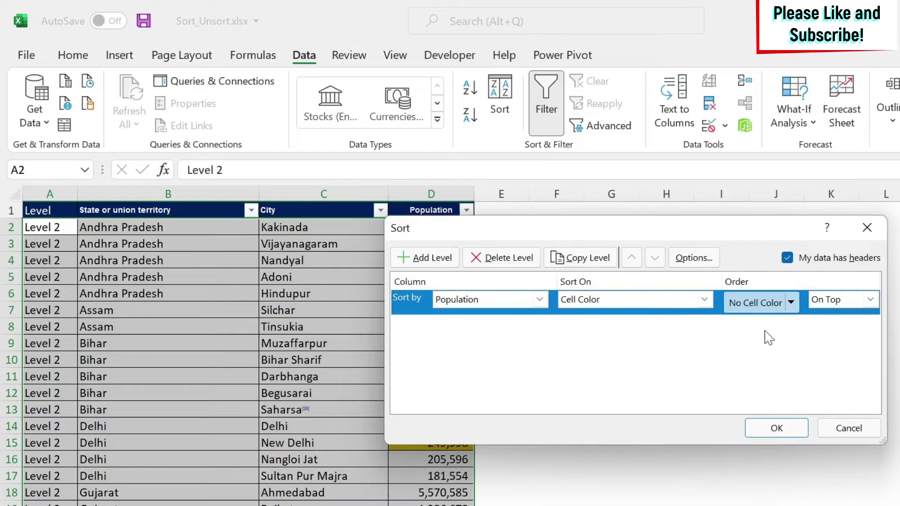
click(777, 305)
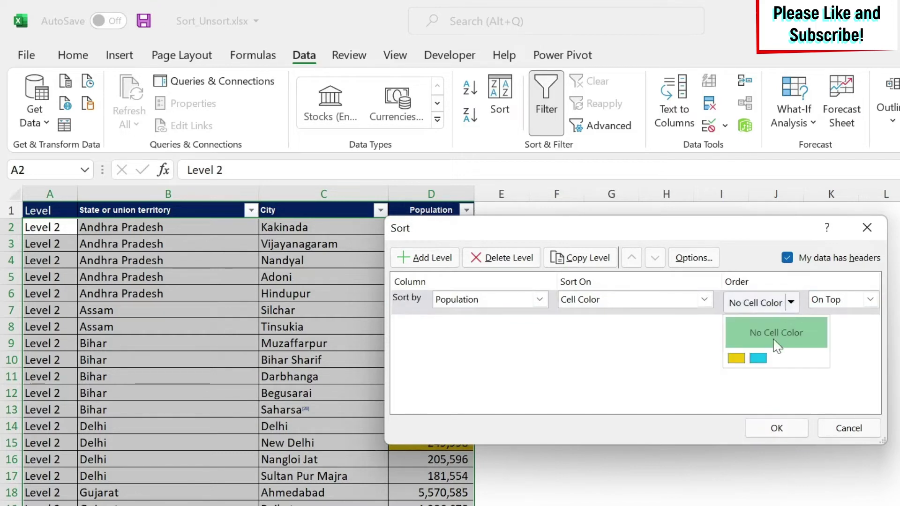
click(756, 359)
Add a second Population Cell Color level with yellow on top
click(451, 258)
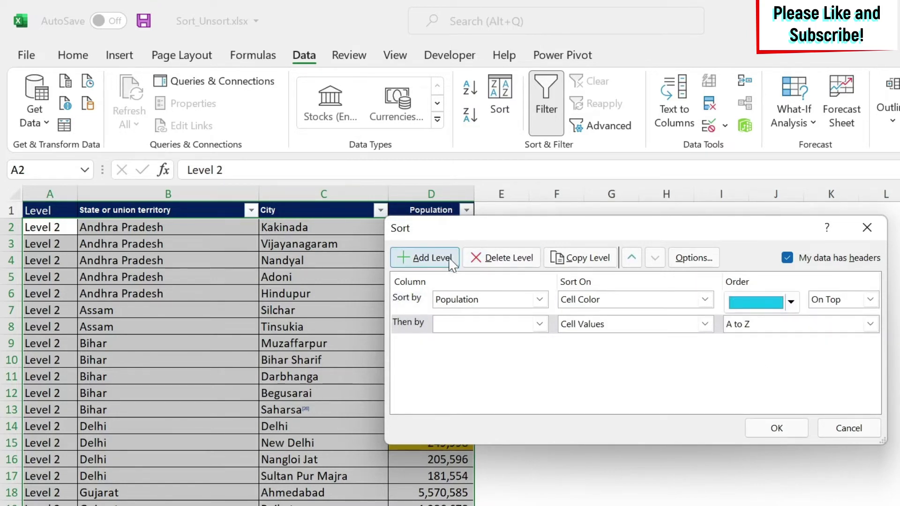
click(539, 324)
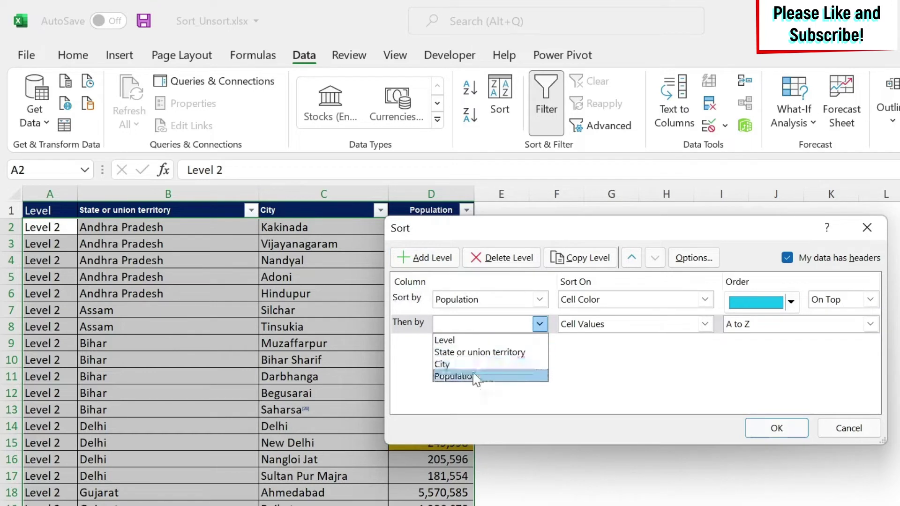
click(470, 377)
click(705, 324)
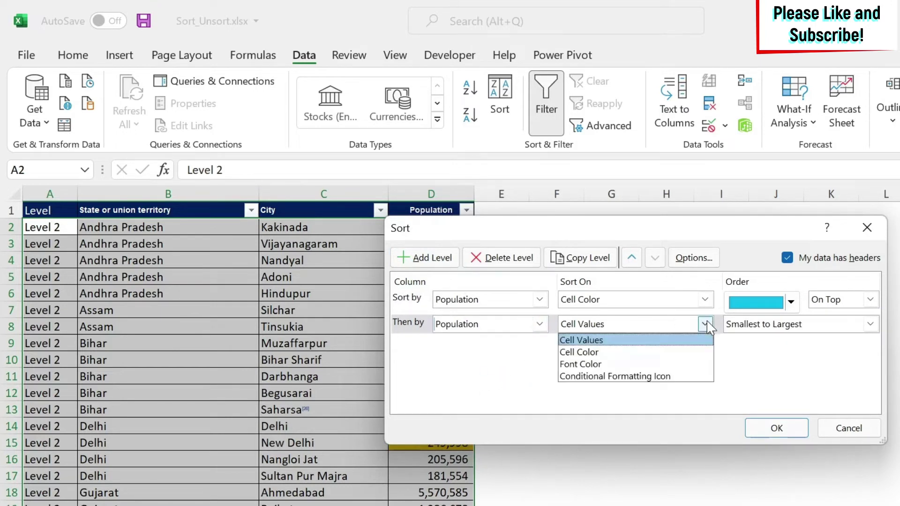
click(609, 352)
click(786, 335)
click(790, 330)
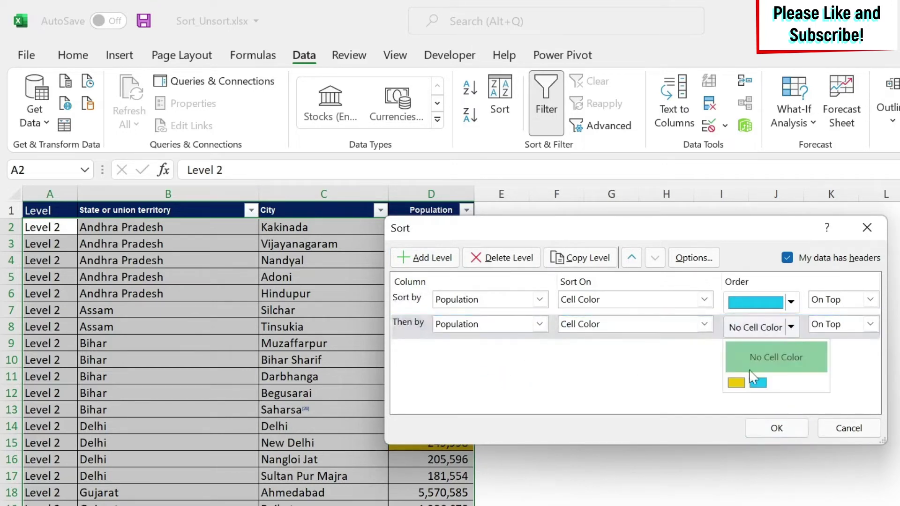
click(732, 381)
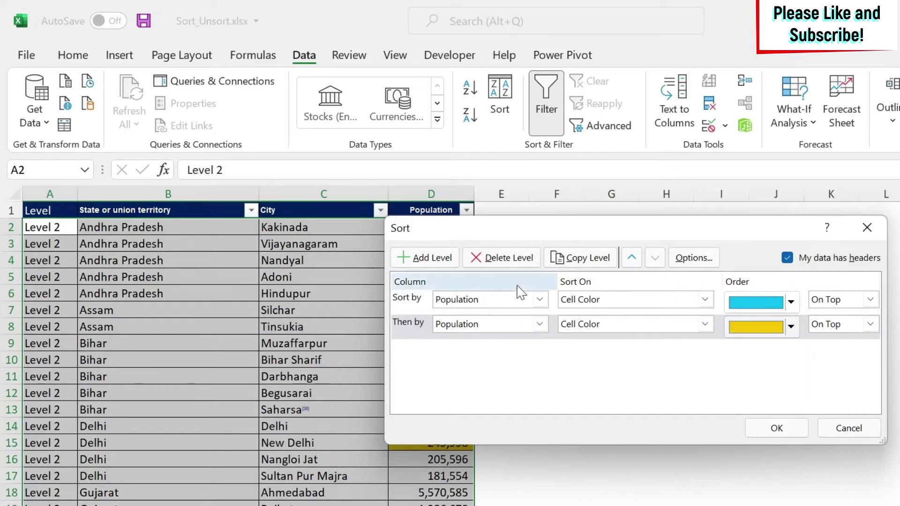
Add a third level sorting by Level and apply the sort
click(424, 258)
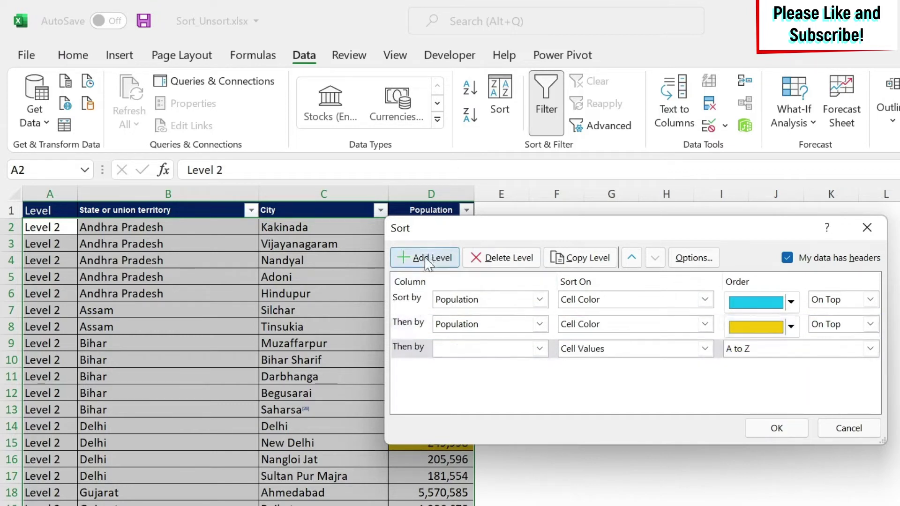
click(539, 349)
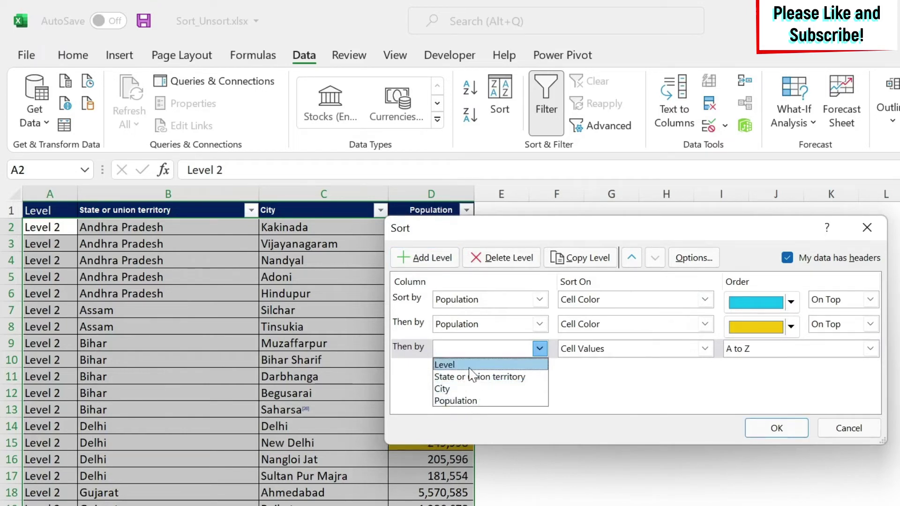
click(470, 365)
click(774, 428)
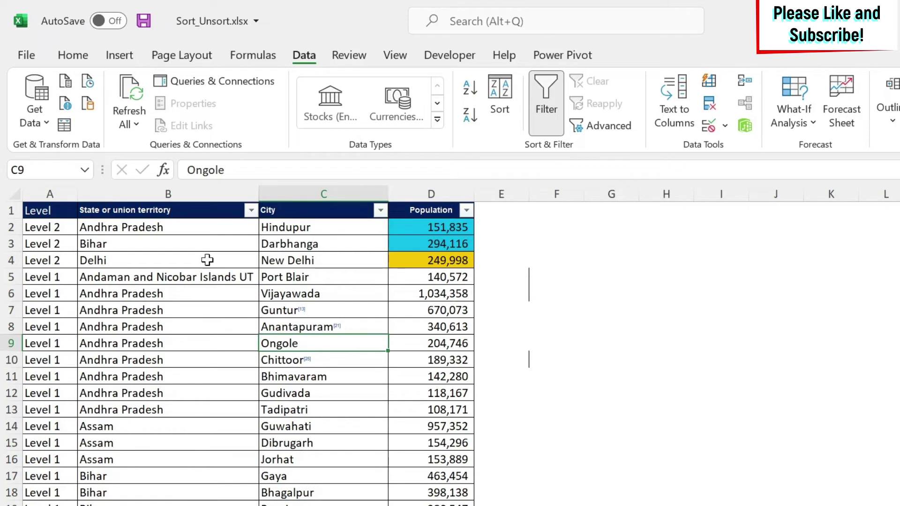
Review the coloured and Level 1 cells, then select D2 down to the last population value
drag(432, 227, 430, 260)
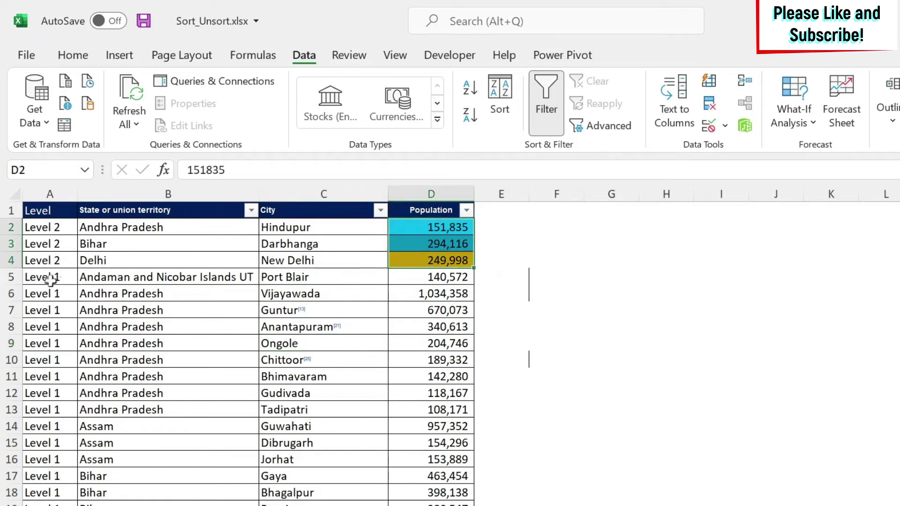
drag(50, 280, 51, 410)
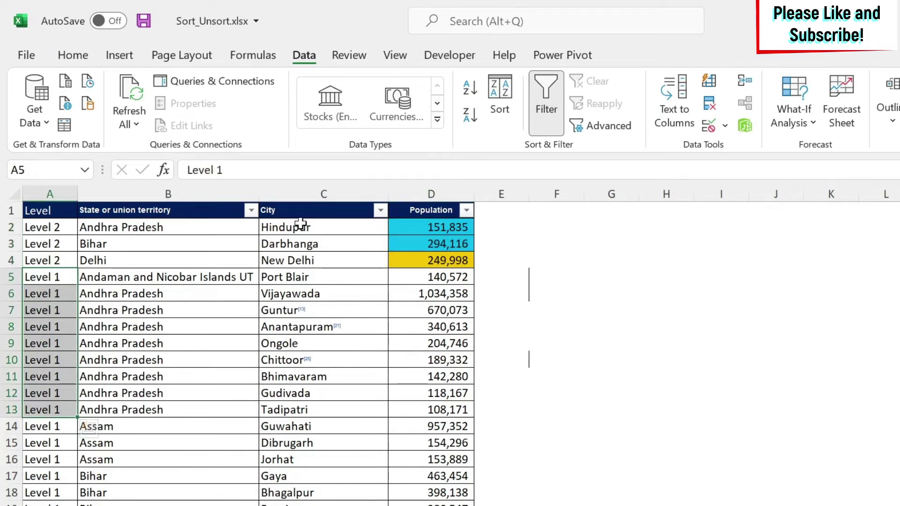
click(418, 230)
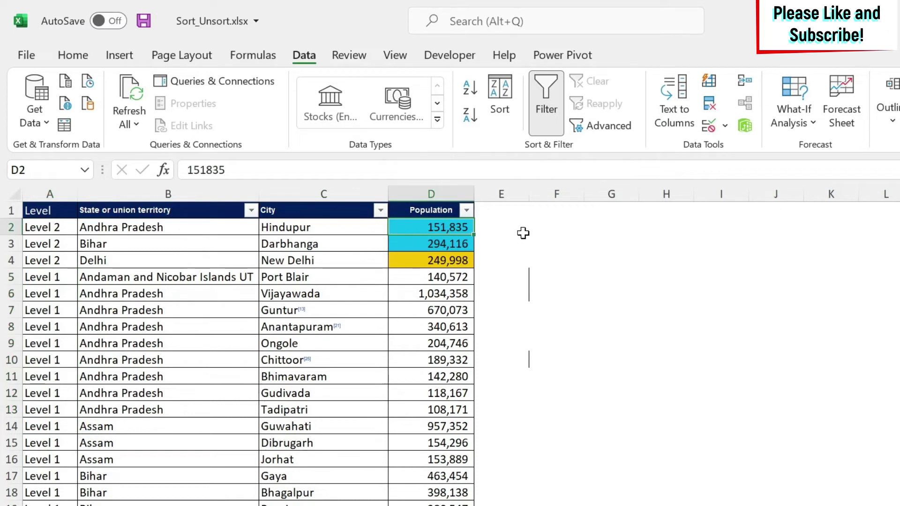
key(ctrl+shift+Down)
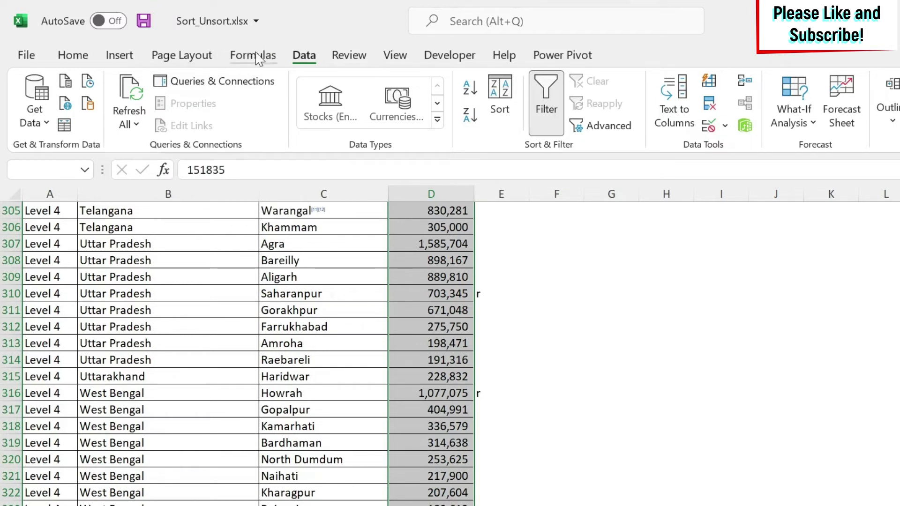
click(87, 58)
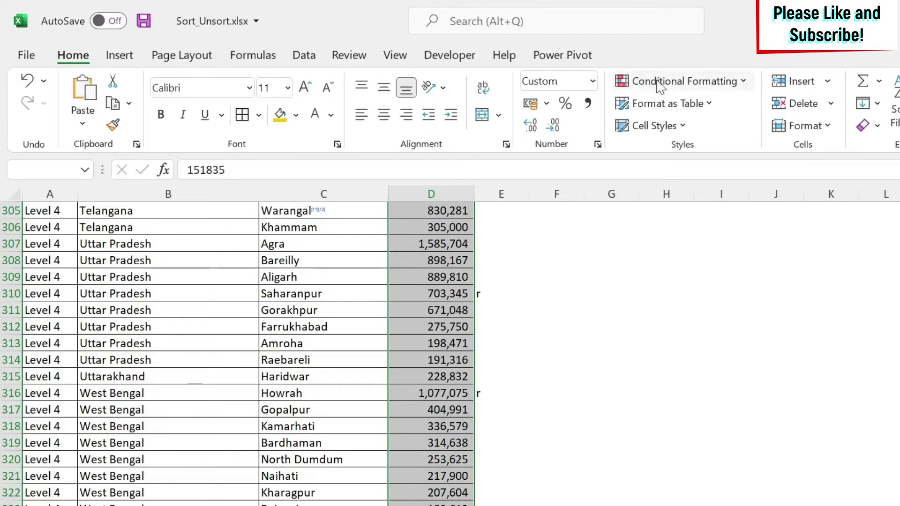
Apply the 3 Traffic Lights icon set to the population values and scroll to check
click(745, 89)
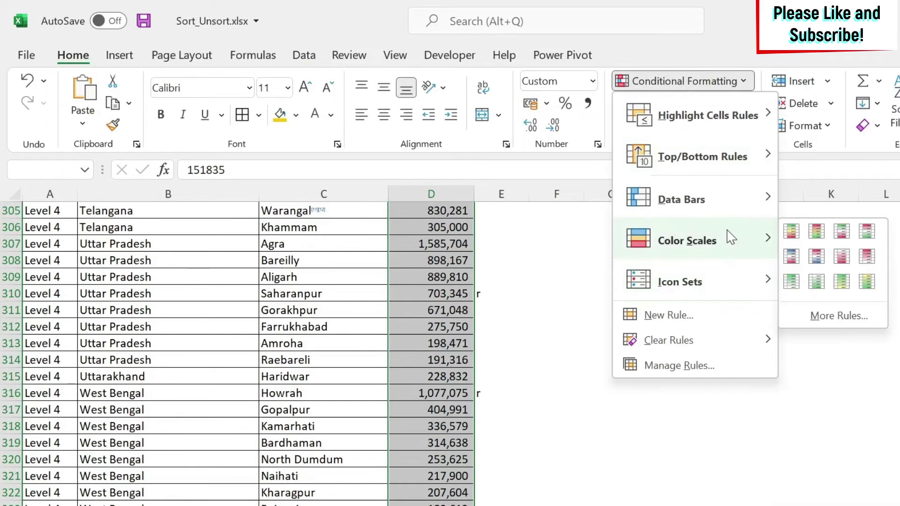
mouse_move(713, 291)
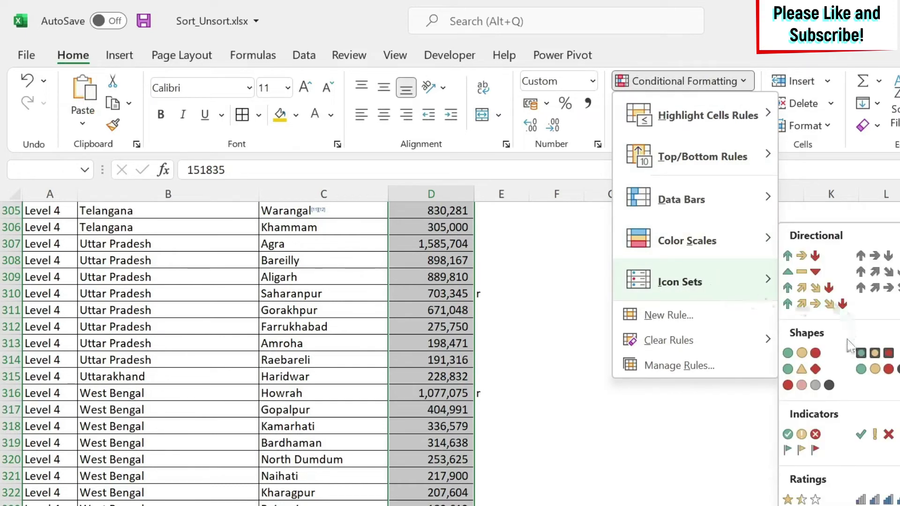
click(815, 353)
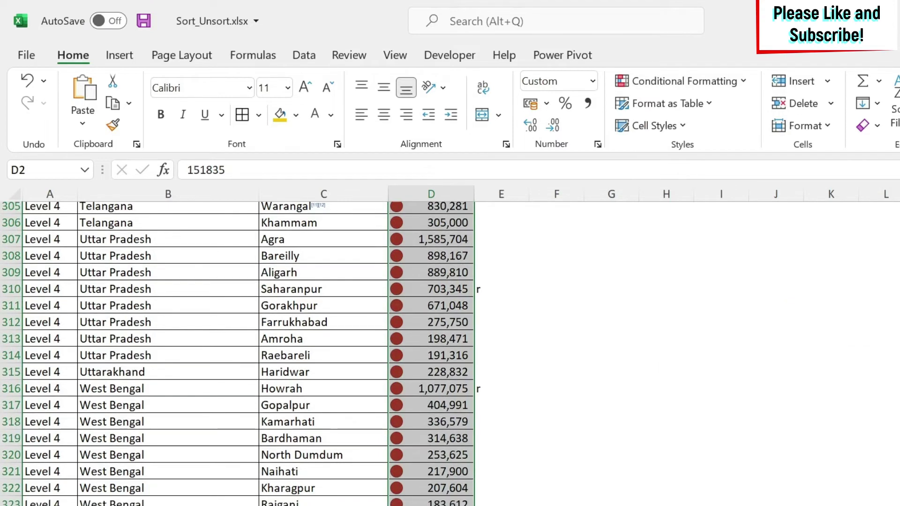
scroll(236, 354, up, 20)
scroll(237, 354, up, 20)
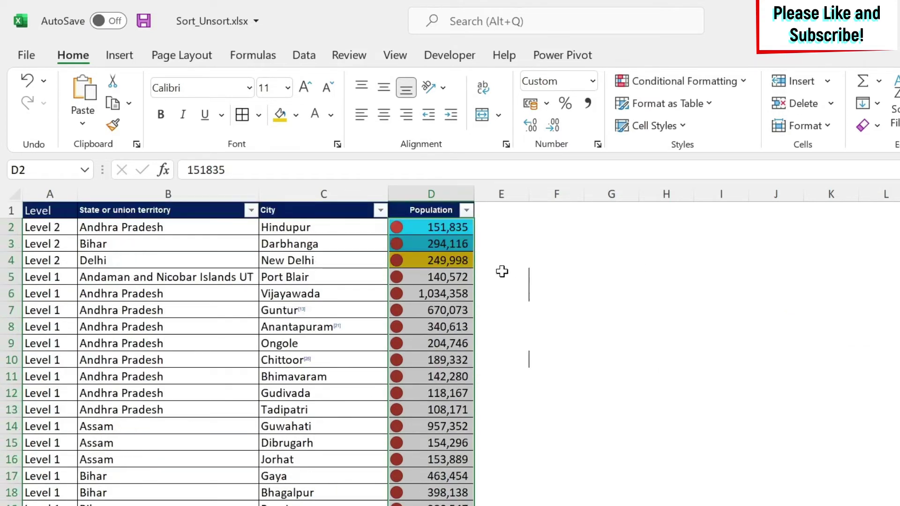
click(424, 293)
scroll(431, 336, down, 16)
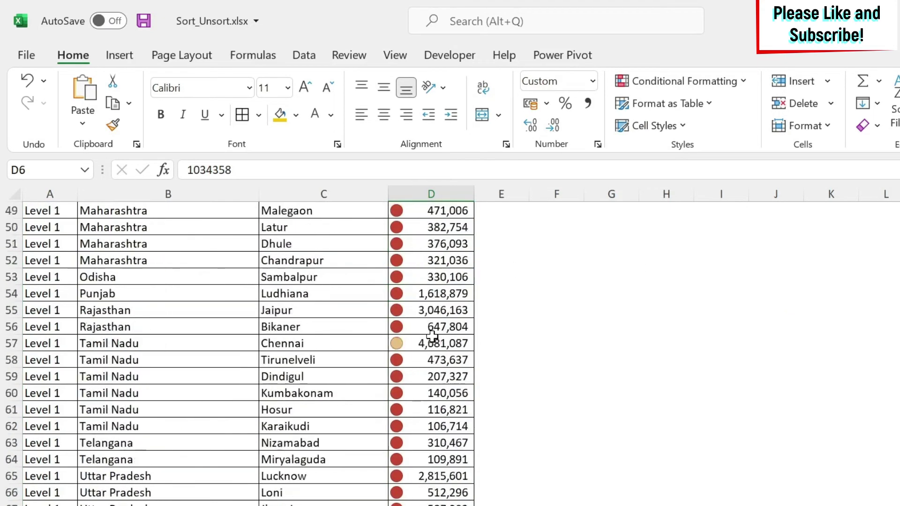
scroll(432, 335, up, 3)
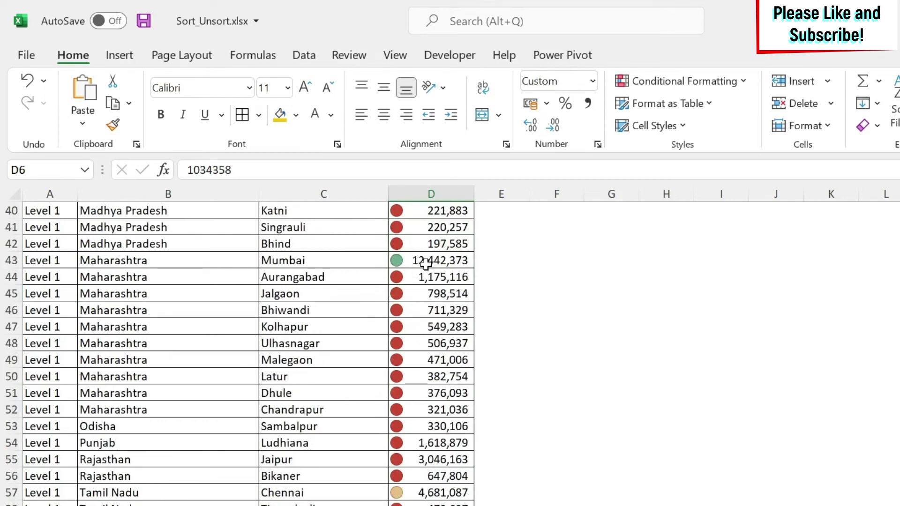
scroll(425, 264, up, 13)
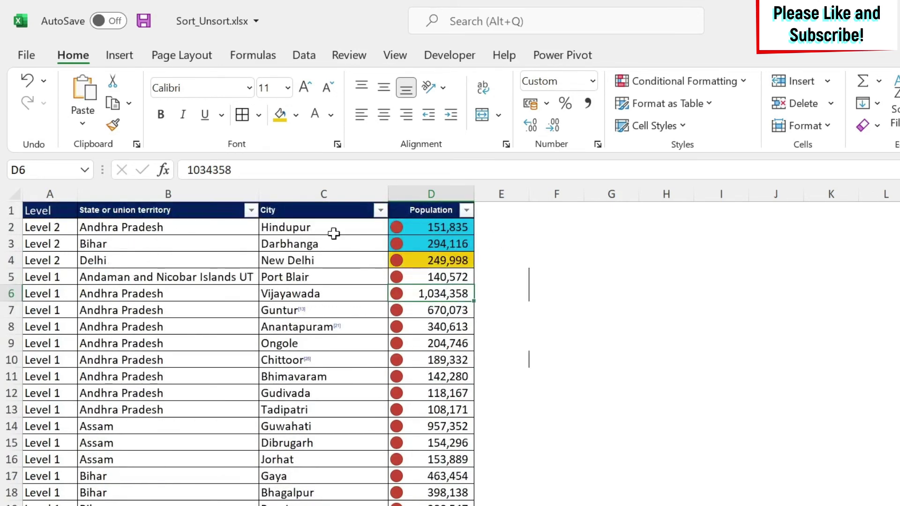
Select the entire table from the header row down to the last row
key(ctrl+shift+Right)
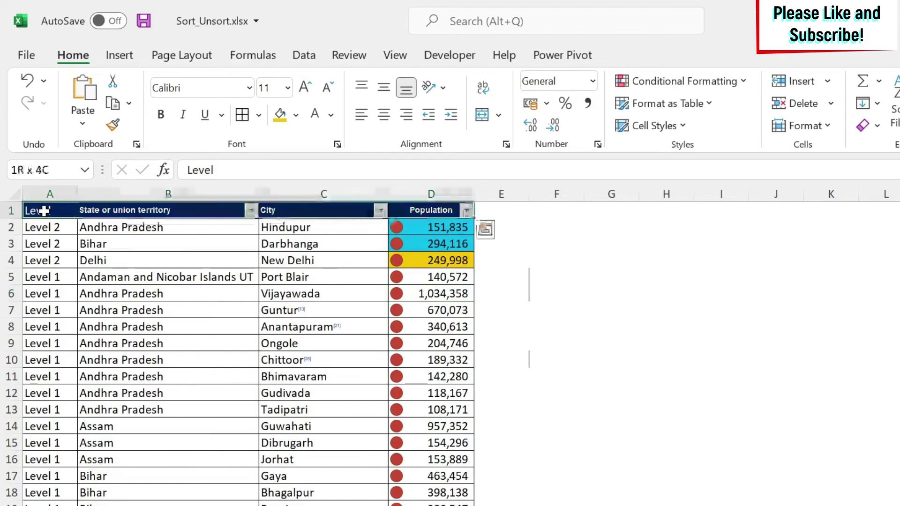
key(ctrl+shift+Down)
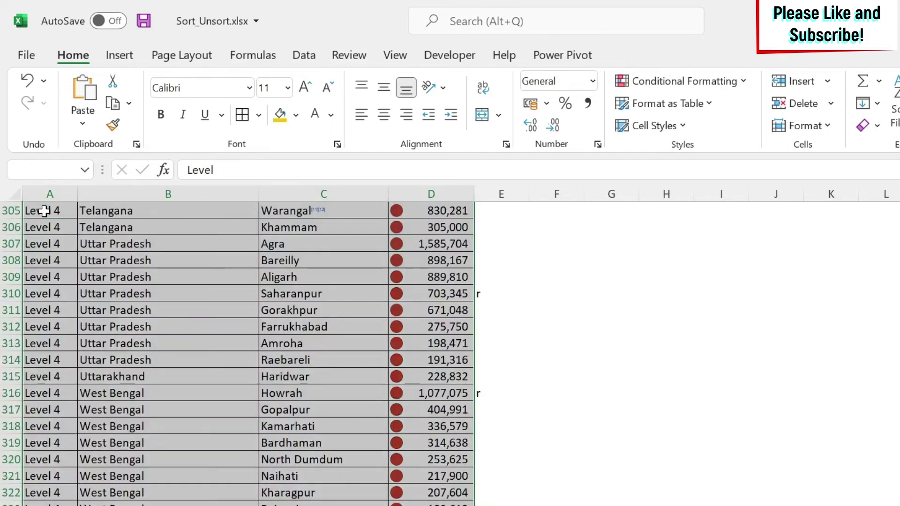
click(304, 55)
Remove the old cyan and yellow cell-colour sort levels, leaving a blank level at the top
click(500, 101)
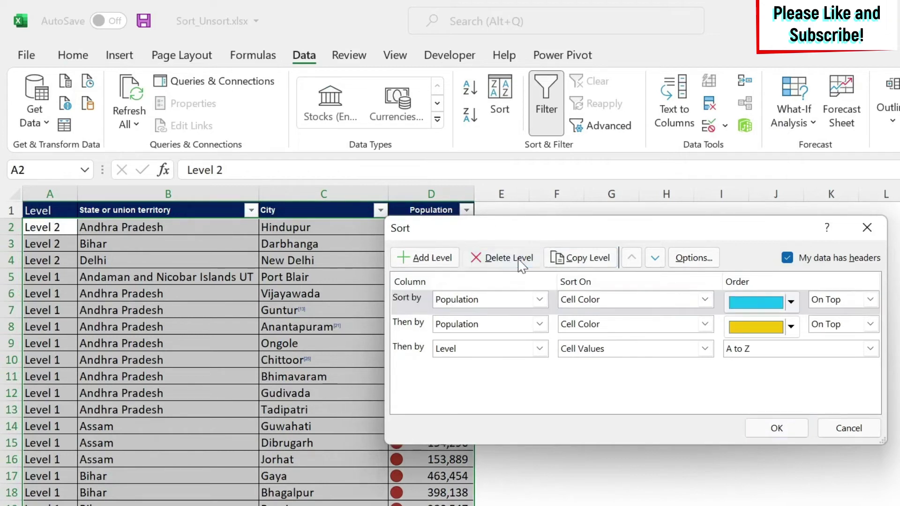
click(490, 268)
click(504, 261)
click(428, 257)
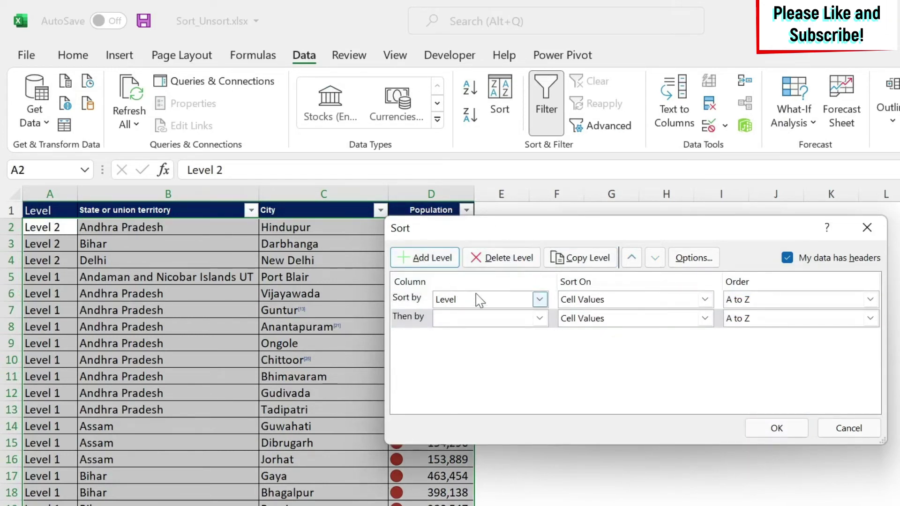
click(464, 321)
click(632, 257)
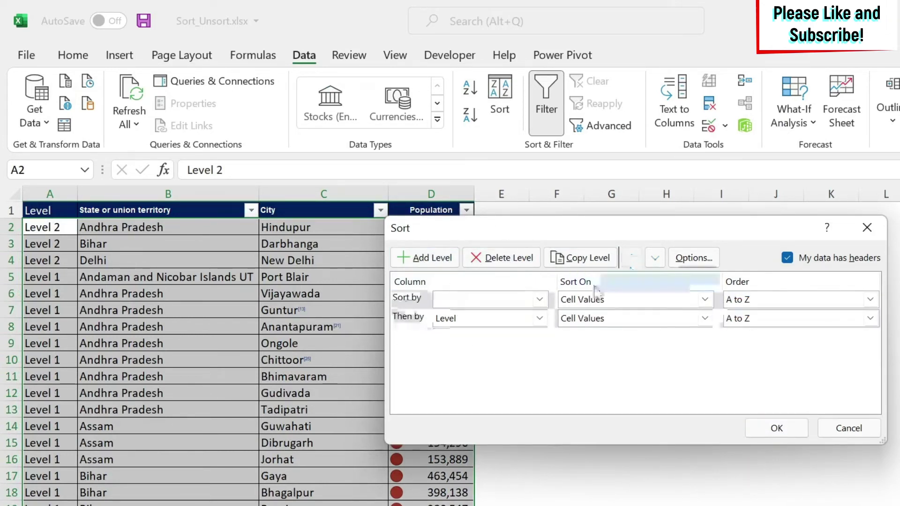
Sort Population by conditional formatting icon with the green icon On Top
click(539, 299)
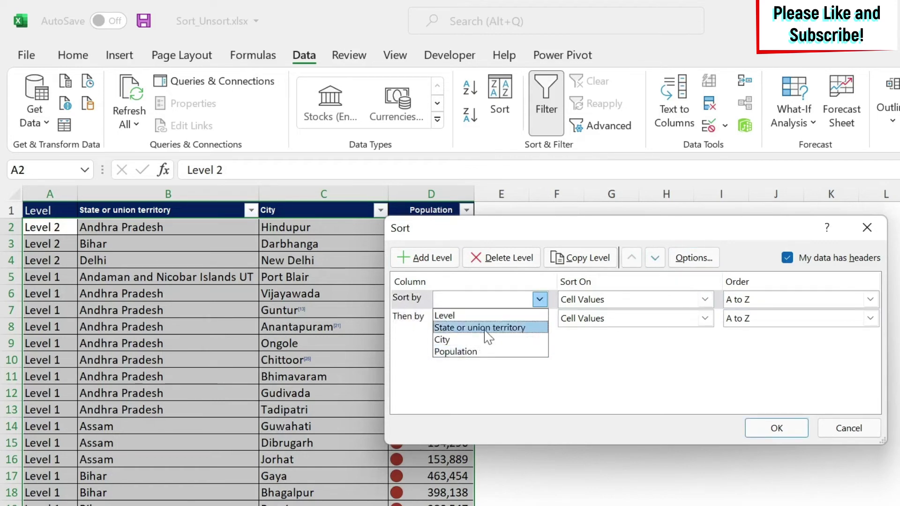
click(482, 351)
click(705, 299)
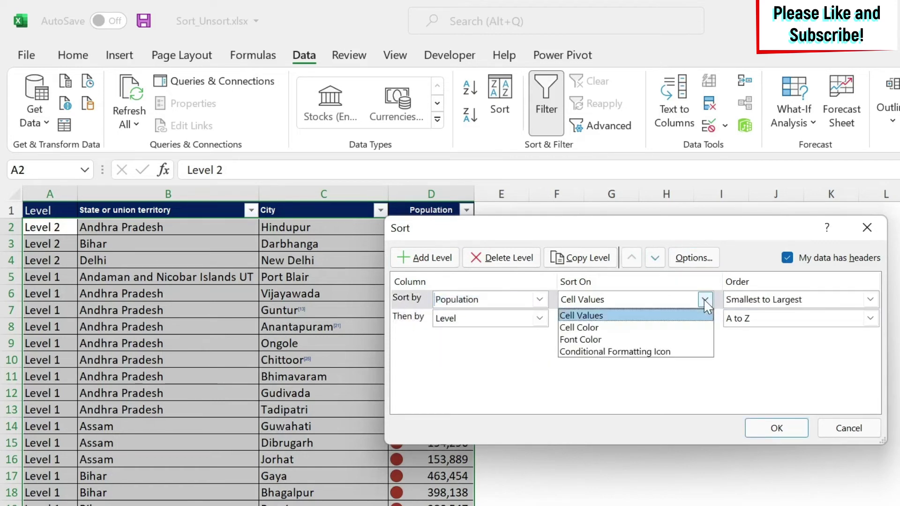
click(638, 352)
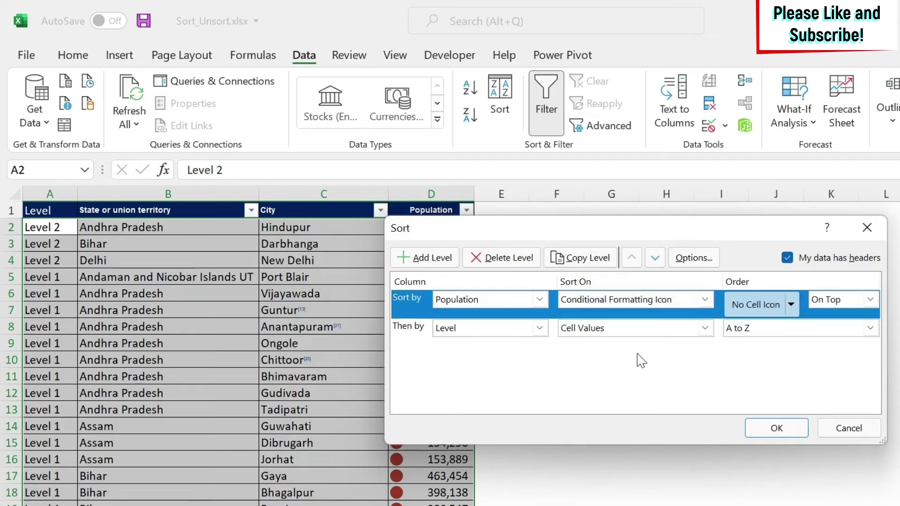
click(791, 304)
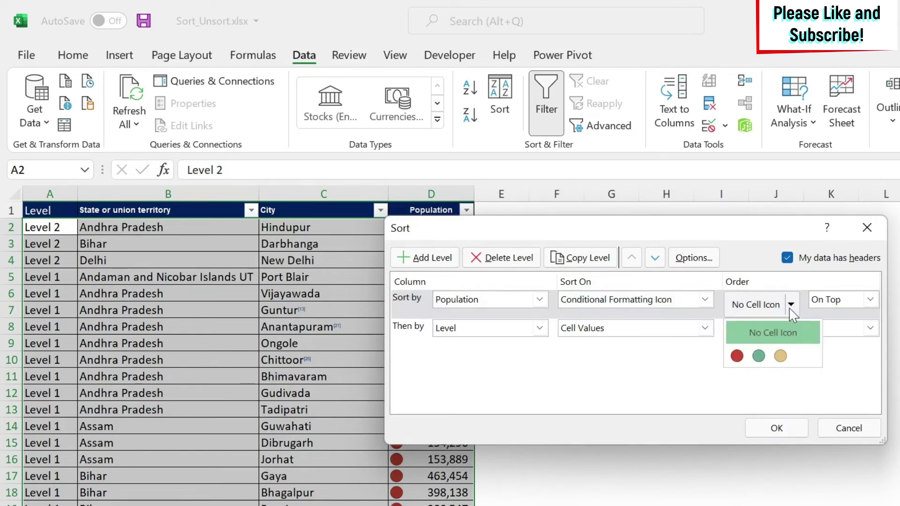
click(770, 358)
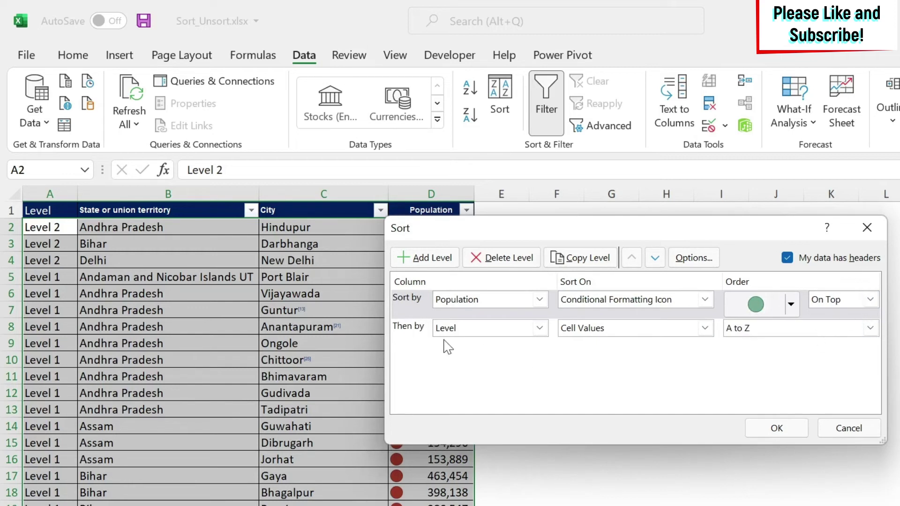
Add a second Population icon level with yellow On Top and apply the sort
click(411, 257)
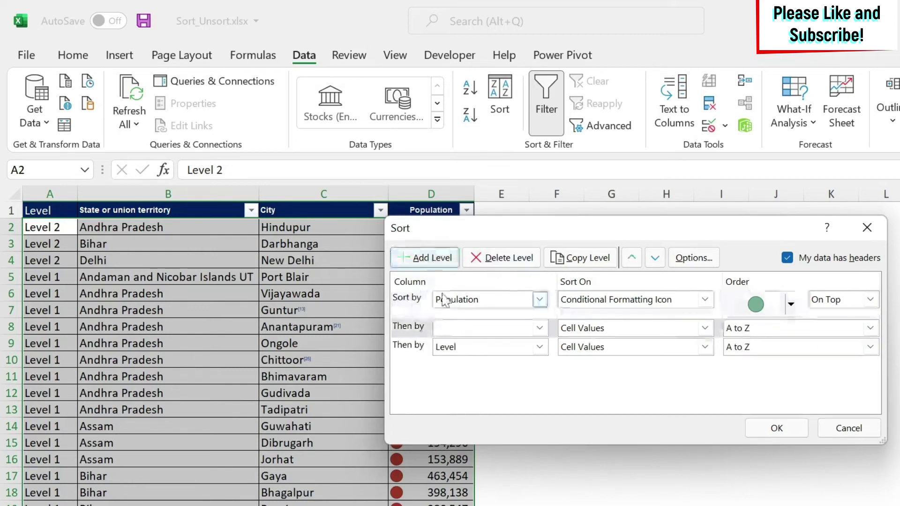
click(540, 328)
click(485, 380)
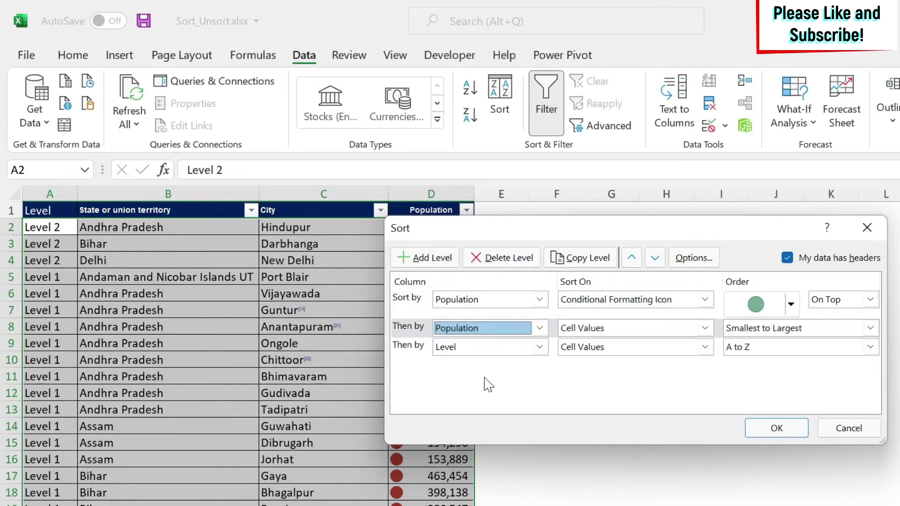
click(704, 328)
click(642, 380)
click(791, 332)
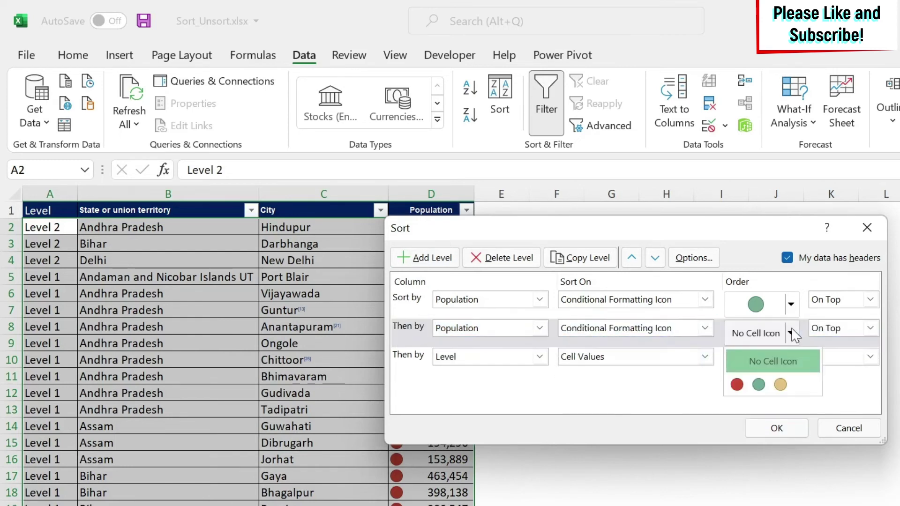
click(780, 385)
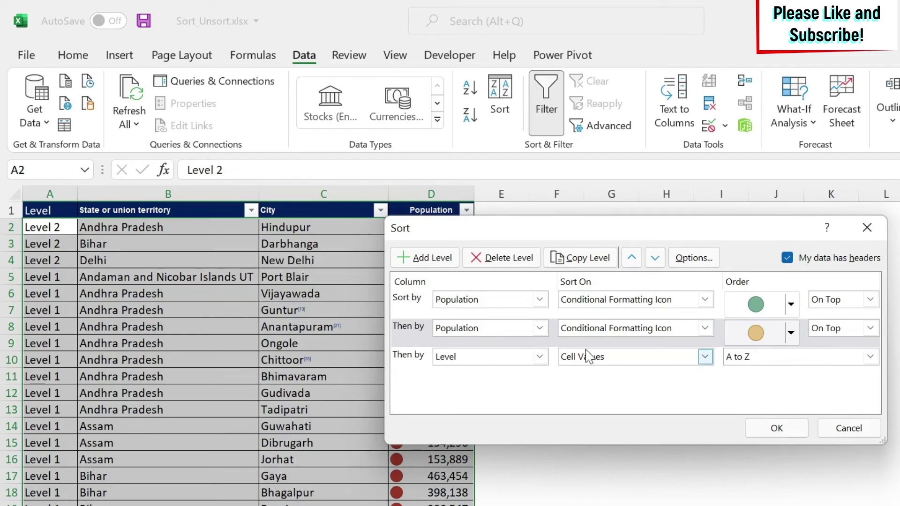
click(778, 428)
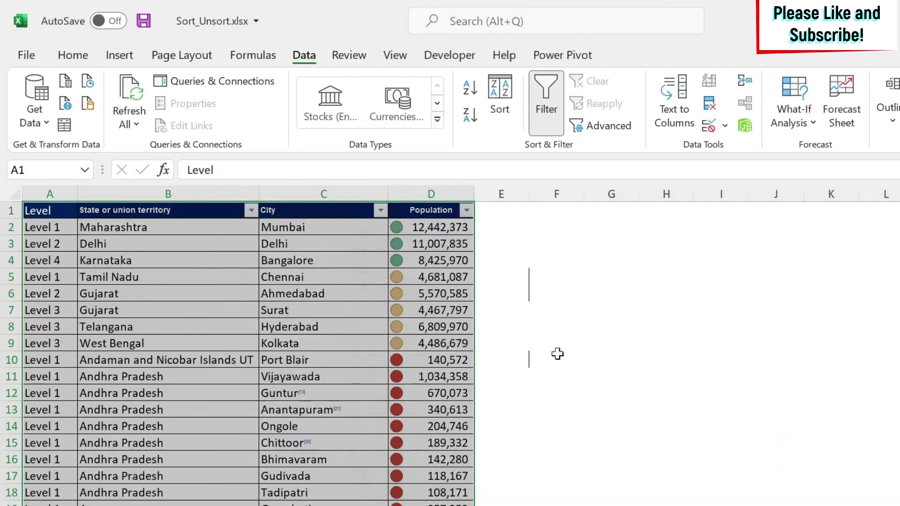
Select the Population cells D2:D9, then the yellow-icon range D5:D9 (Chennai to Kolkata)
drag(424, 227, 440, 342)
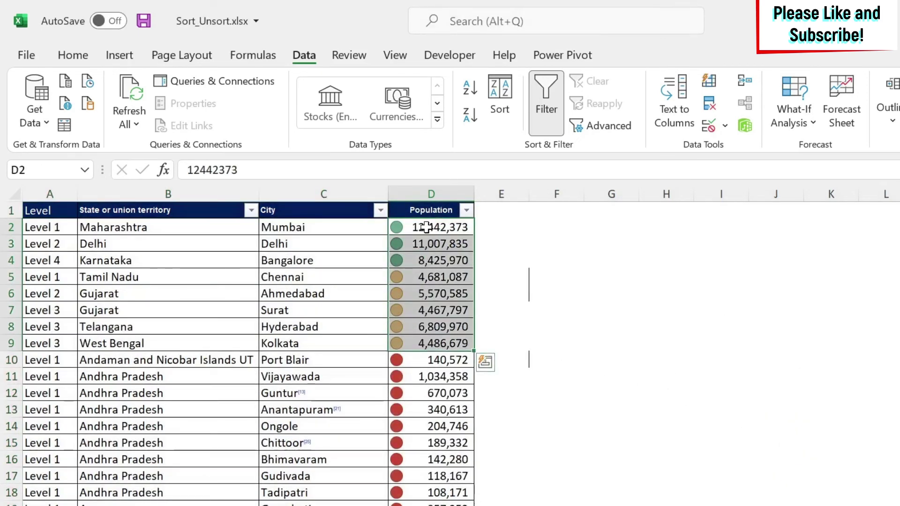
drag(426, 227, 427, 469)
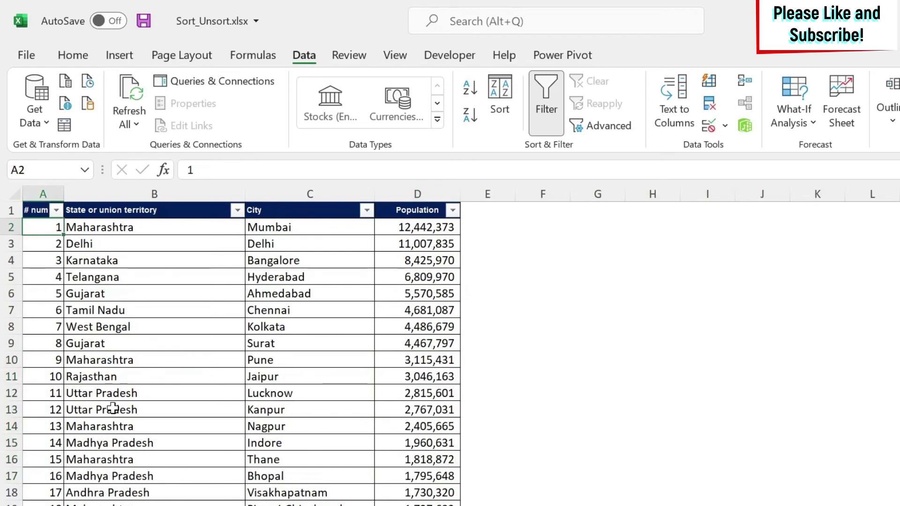
Select the whole table from the # num header and Custom Sort it by City, A to Z
click(33, 210)
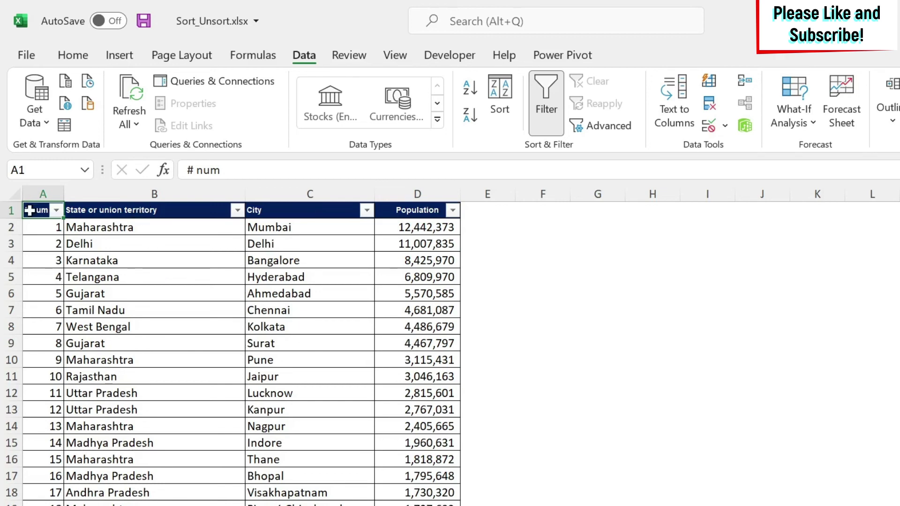
key(ctrl+shift+Right)
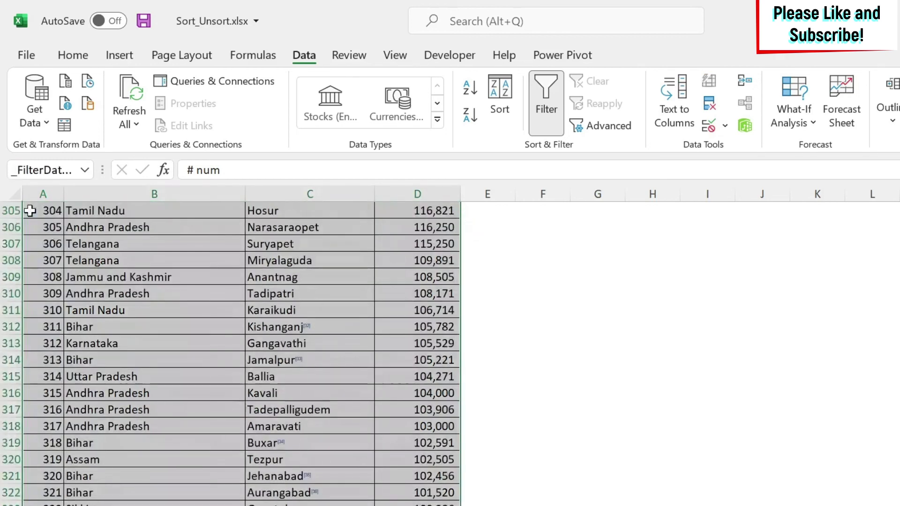
key(ctrl+shift+Down)
right_click(236, 295)
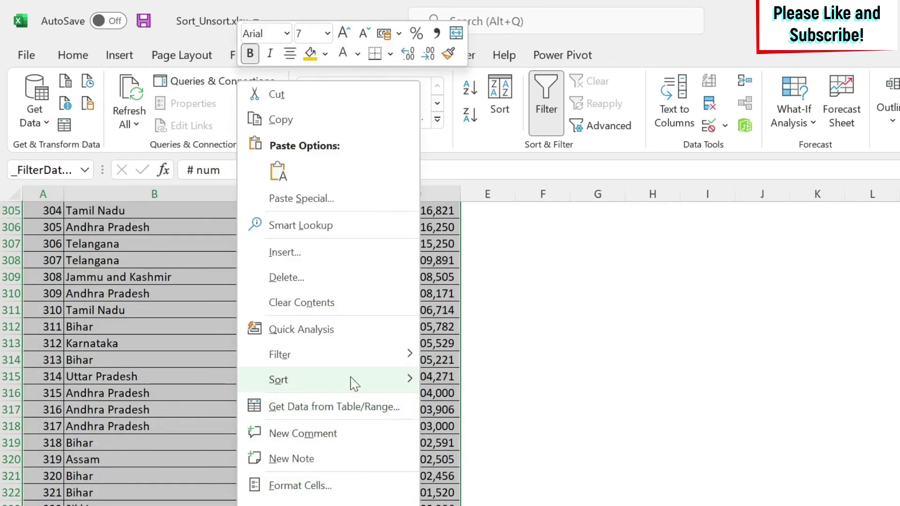
mouse_move(349, 377)
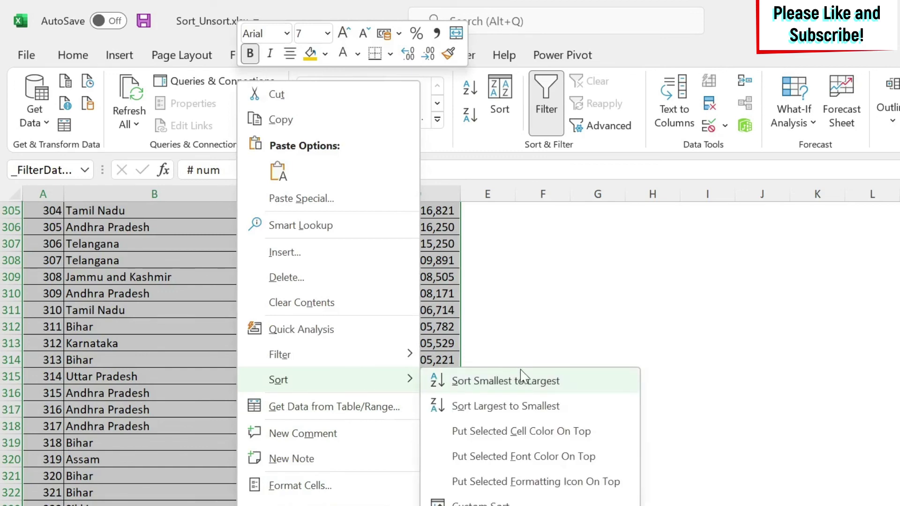
click(506, 501)
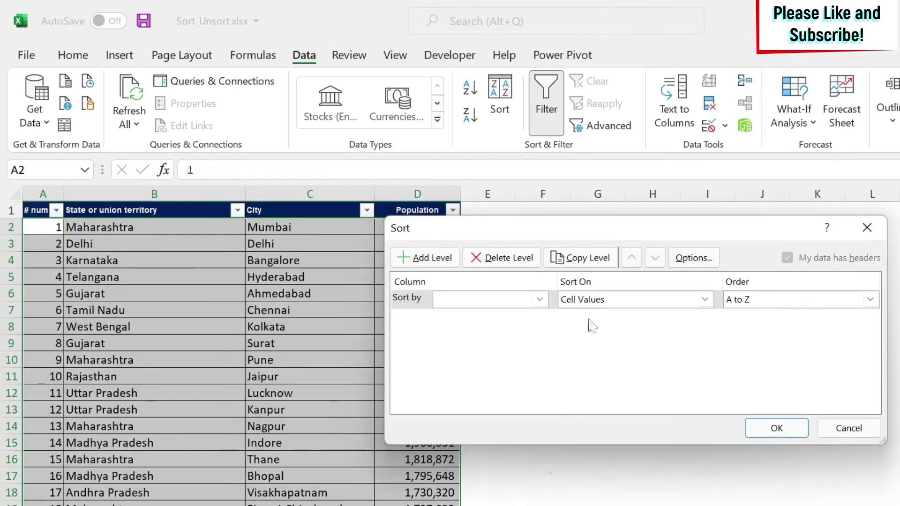
click(539, 299)
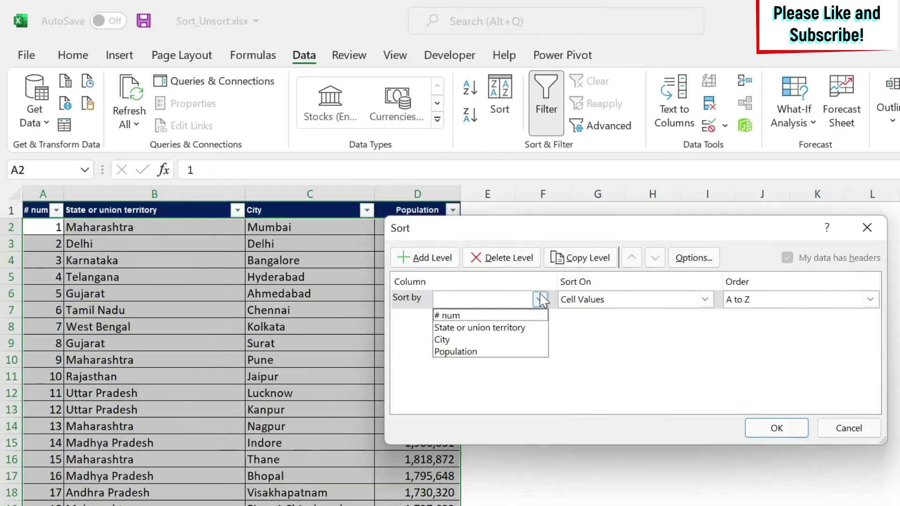
click(477, 341)
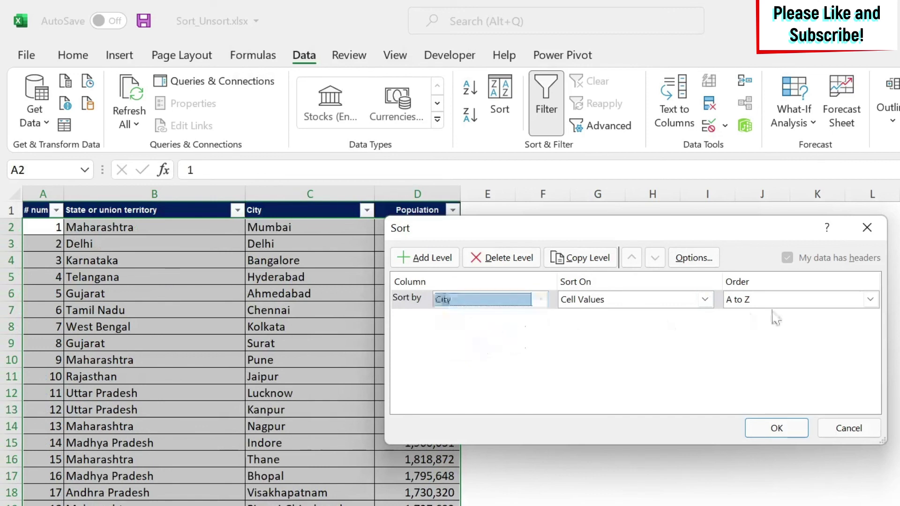
click(777, 427)
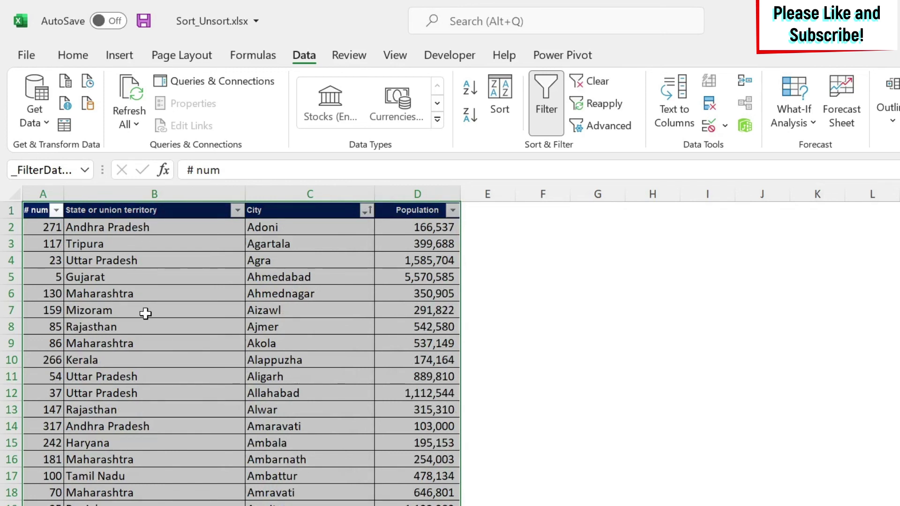
click(500, 112)
Sort the table by # num, smallest to largest, bringing back 1 Mumbai, 2 Delhi, 3 Bangalore
click(540, 300)
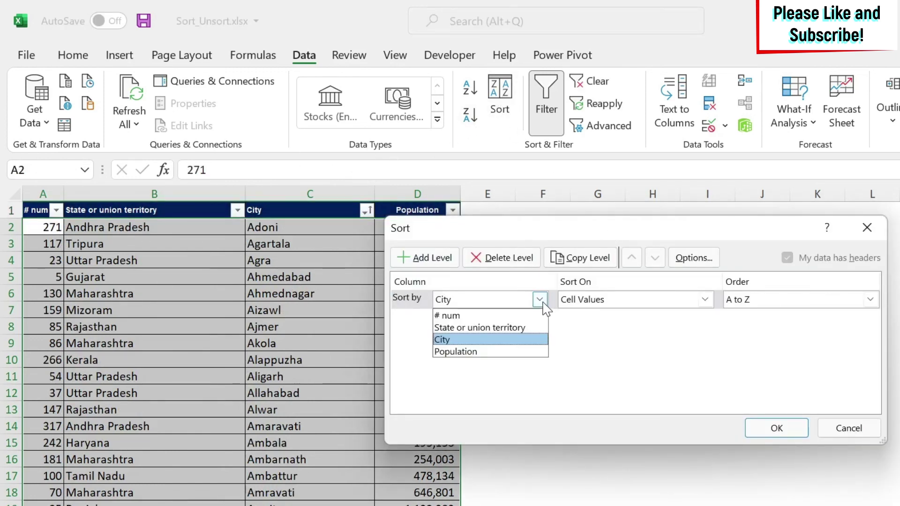
click(449, 315)
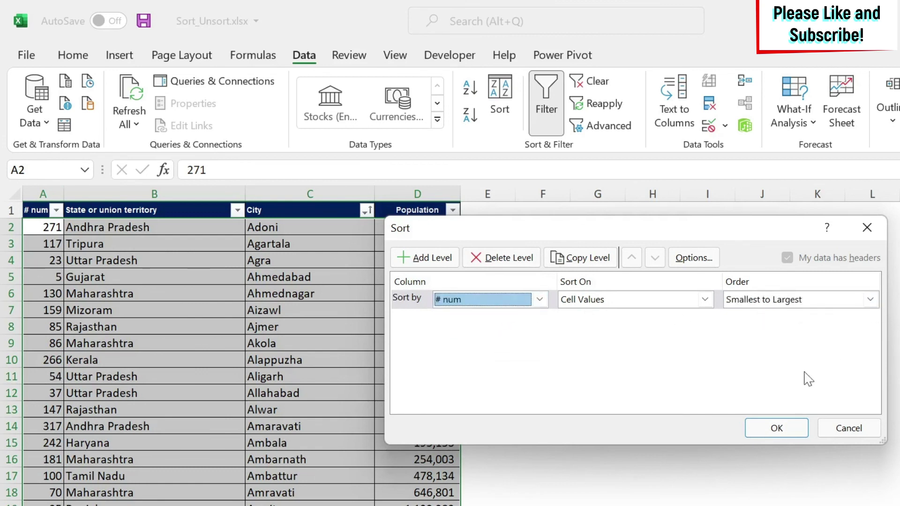
click(776, 428)
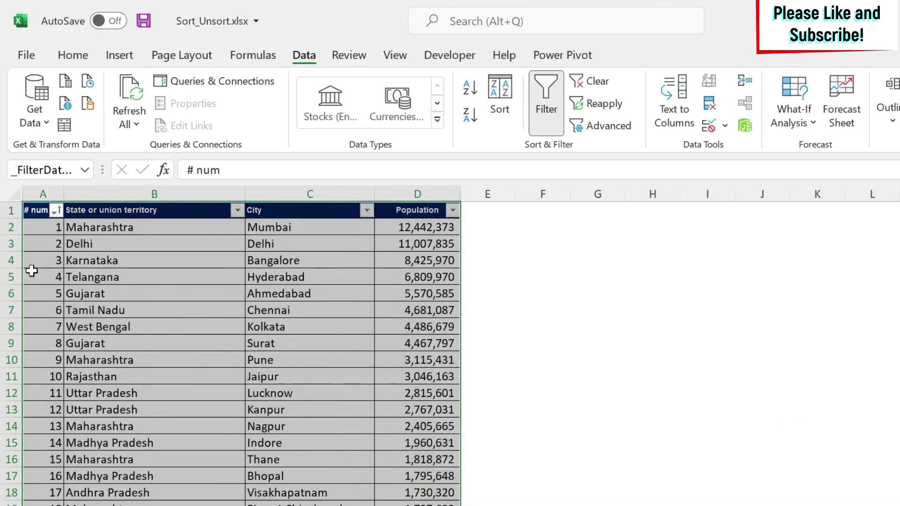